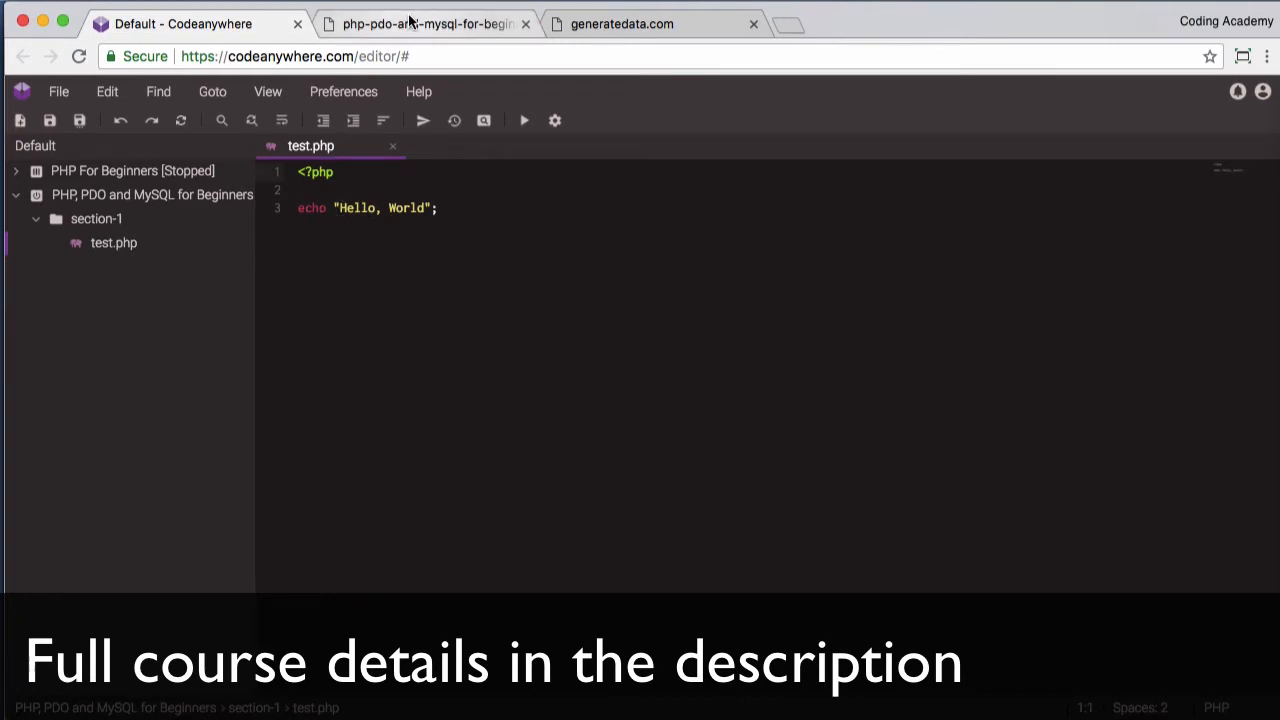
Step: View the output of test.php in the browser, returning to the Codeanywhere editor
click(404, 29)
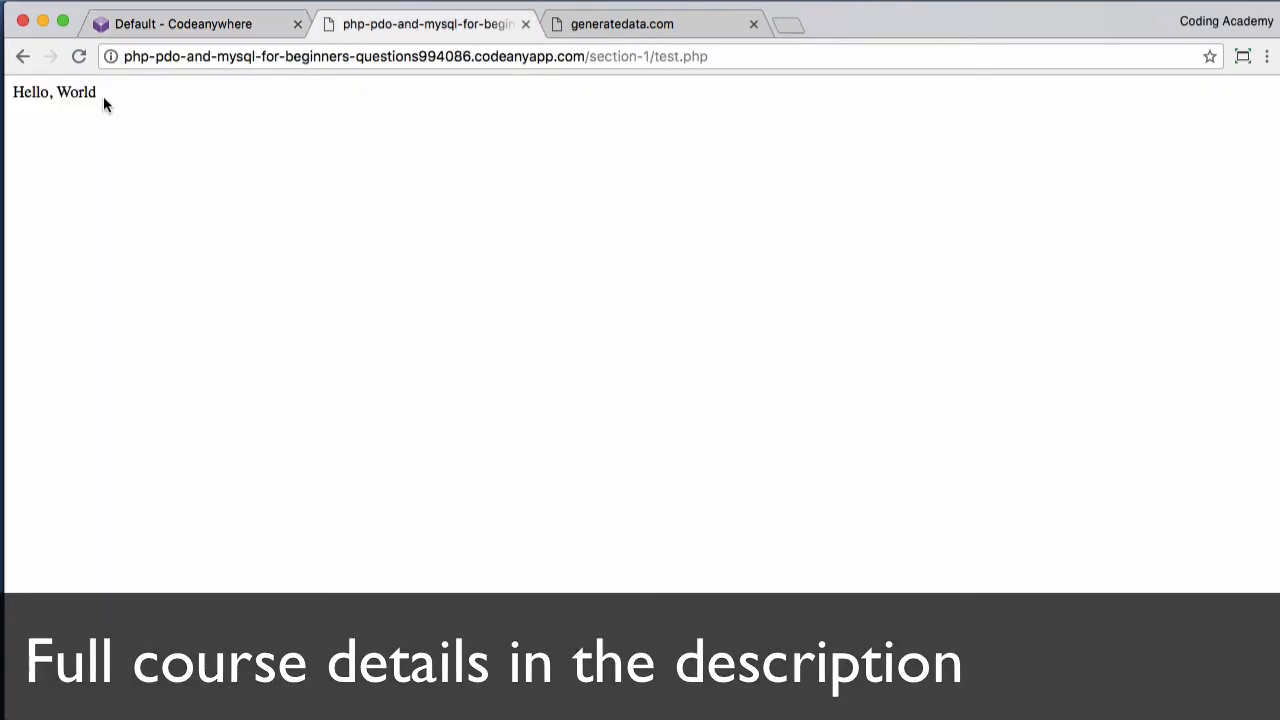
click(147, 30)
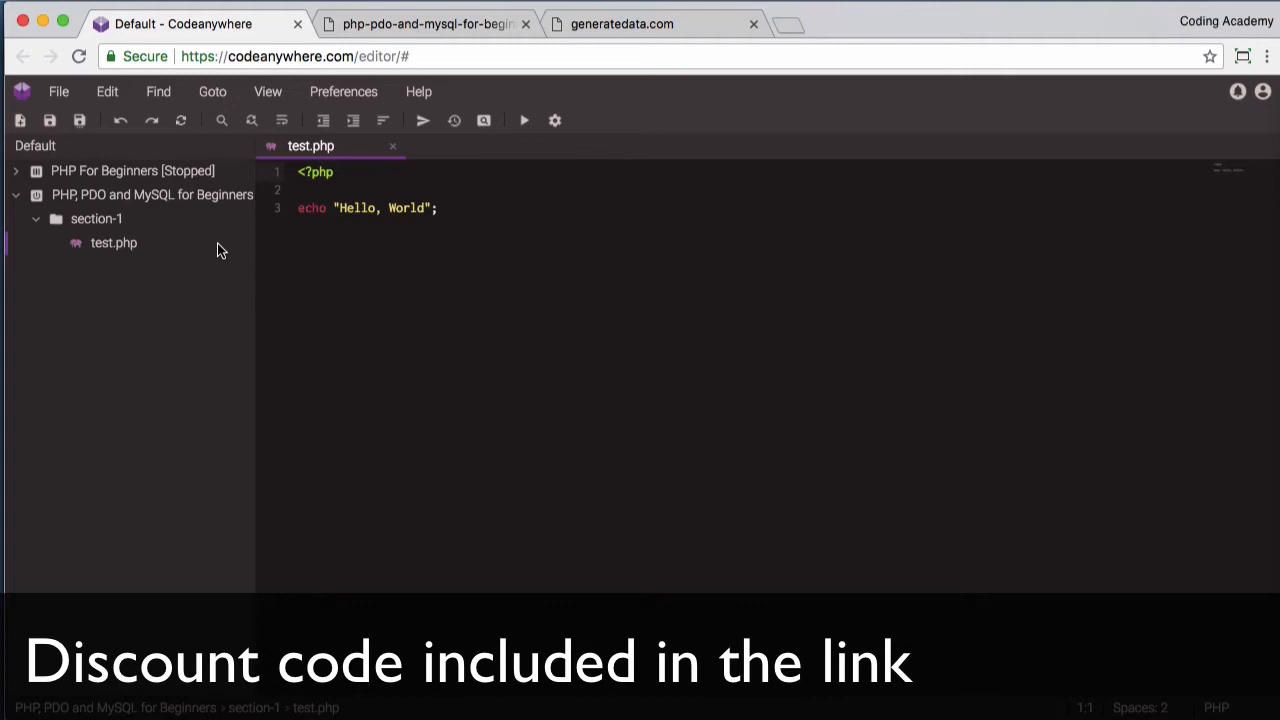
Step: Turn off sound notifications in the general user preferences and save the change
click(342, 96)
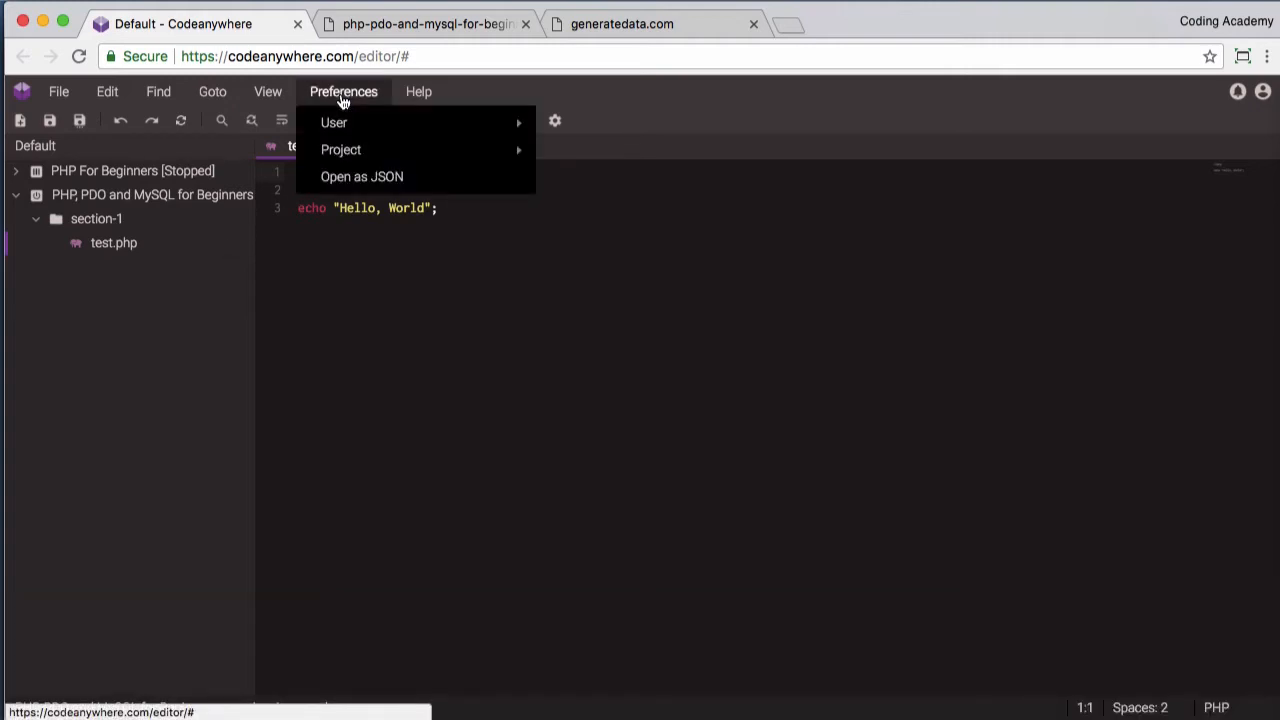
mouse_move(345, 125)
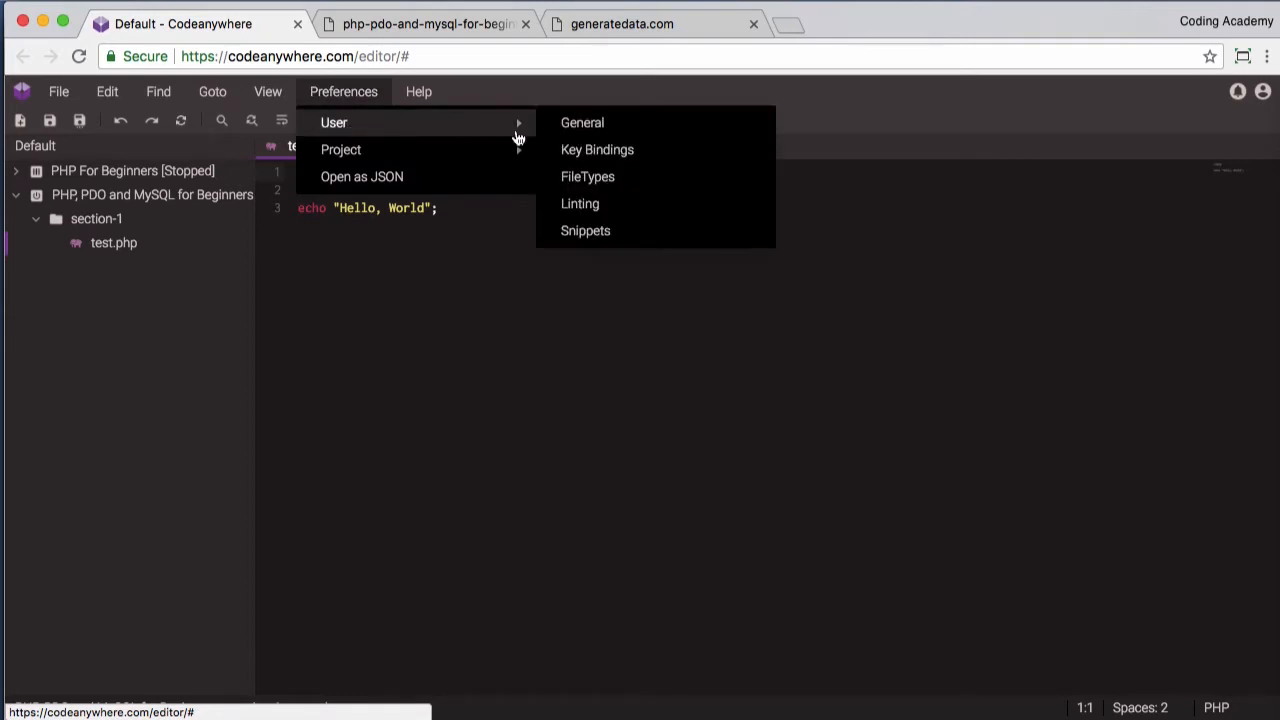
click(577, 125)
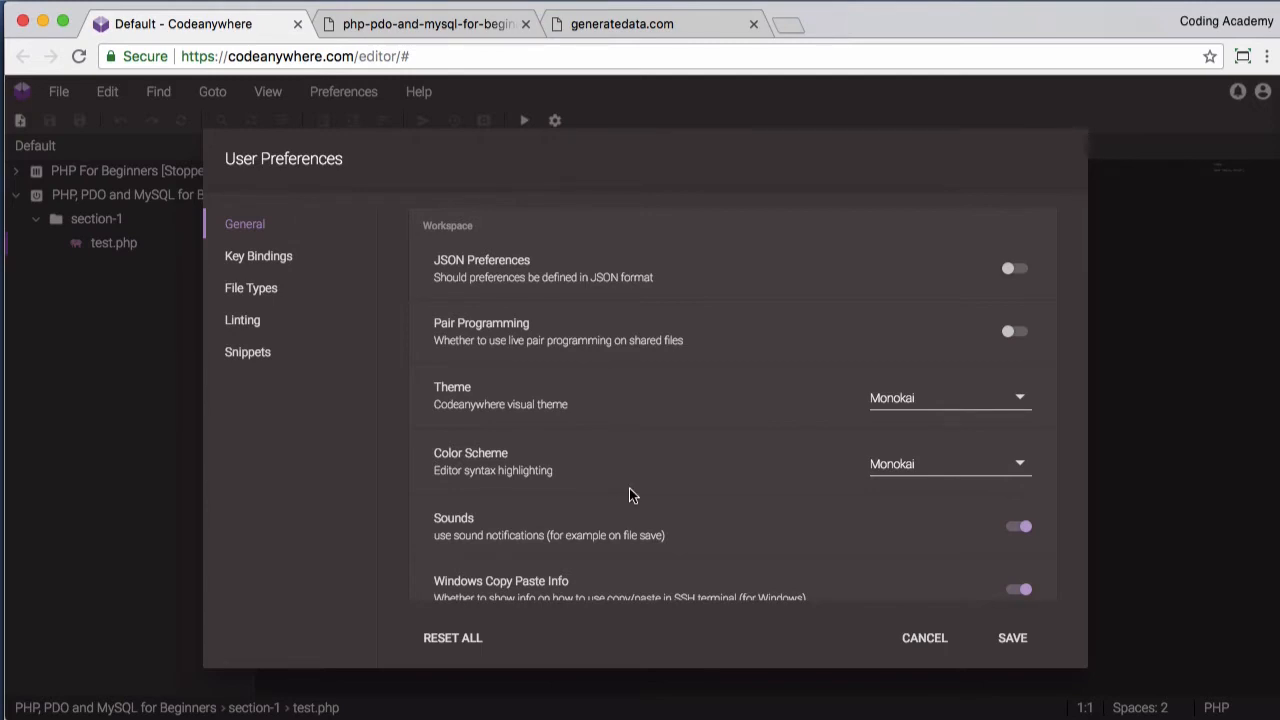
scroll(628, 488, down, 2)
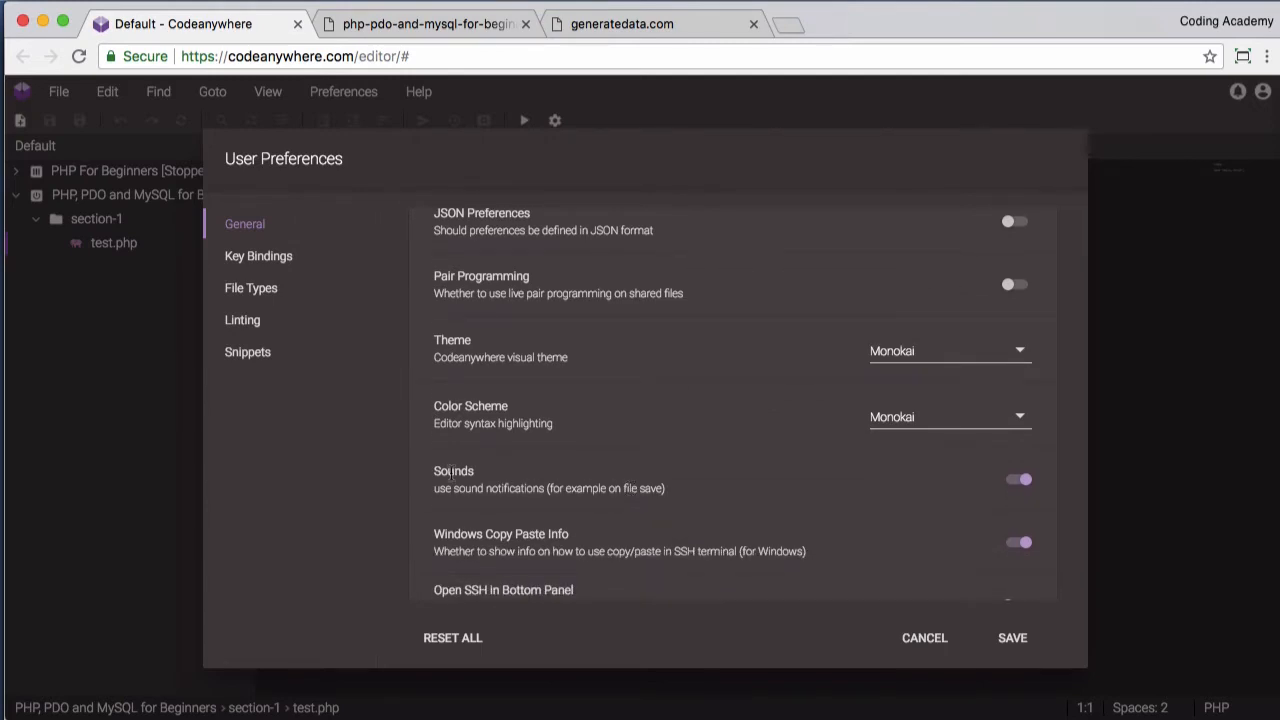
click(1012, 482)
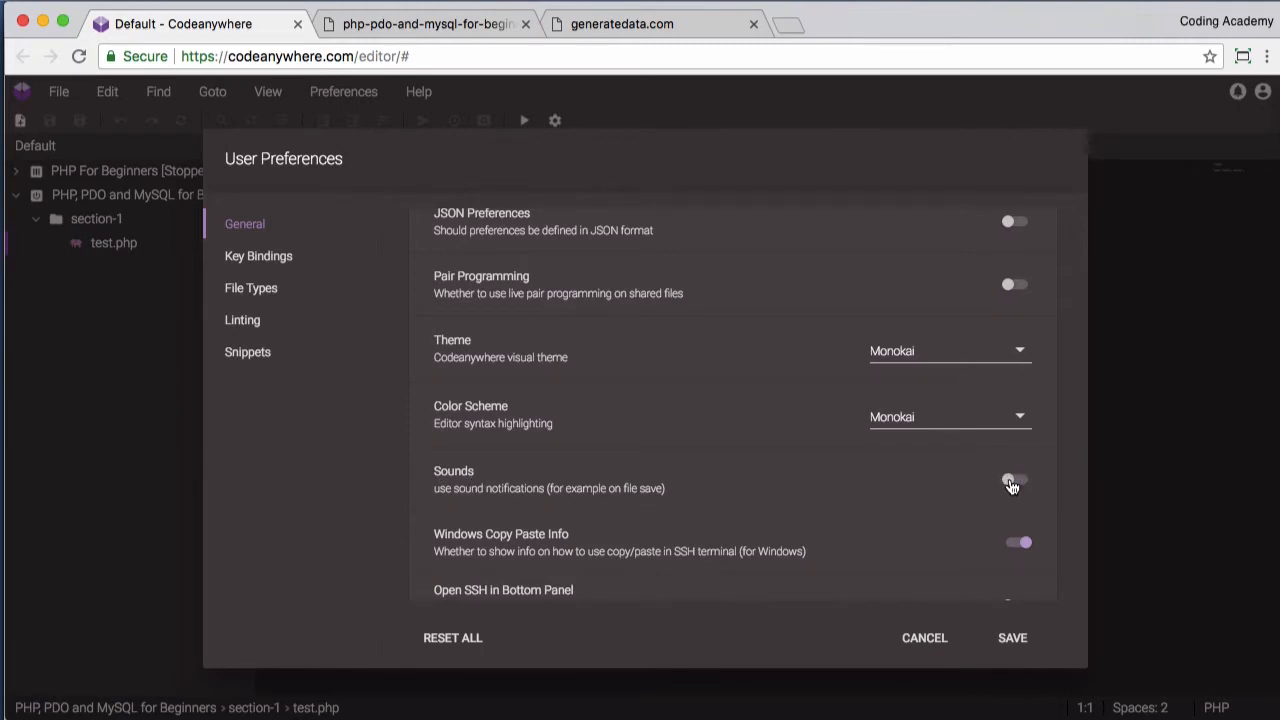
click(1013, 640)
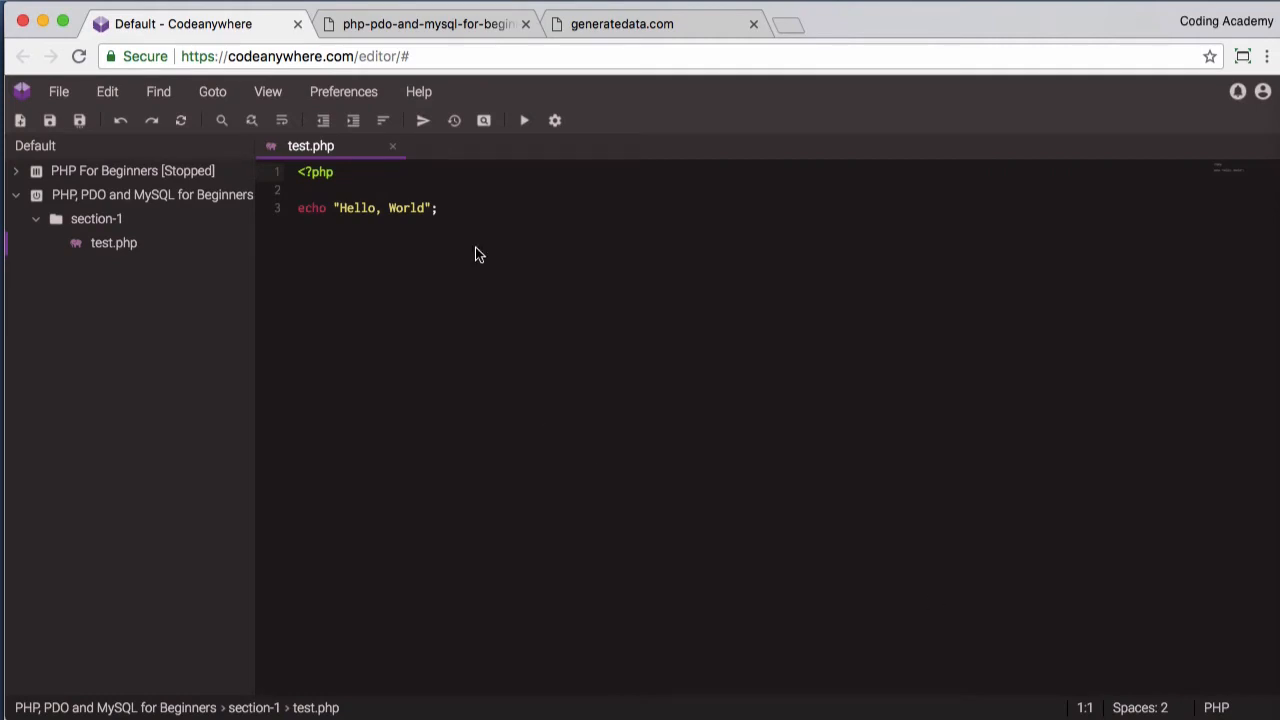
Step: Go to the /phpmyadmin address at the root of the project's server and log in to phpMyAdmin as root
click(411, 30)
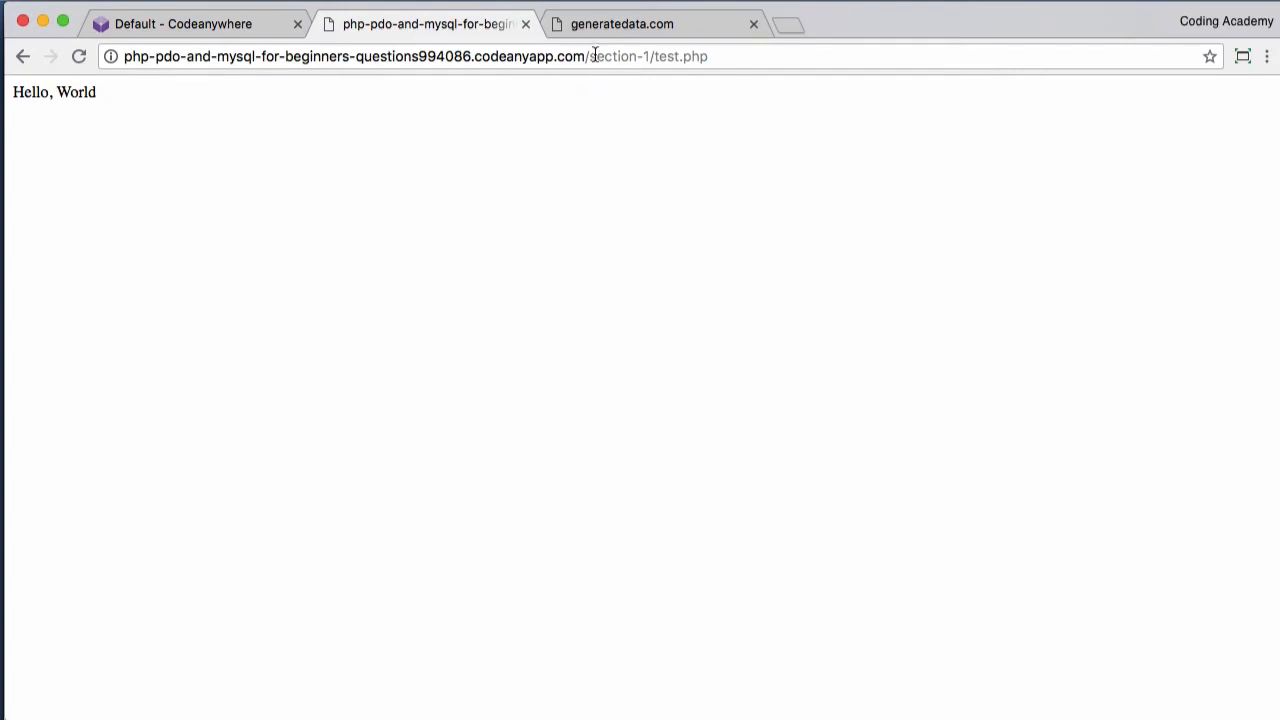
click(22, 57)
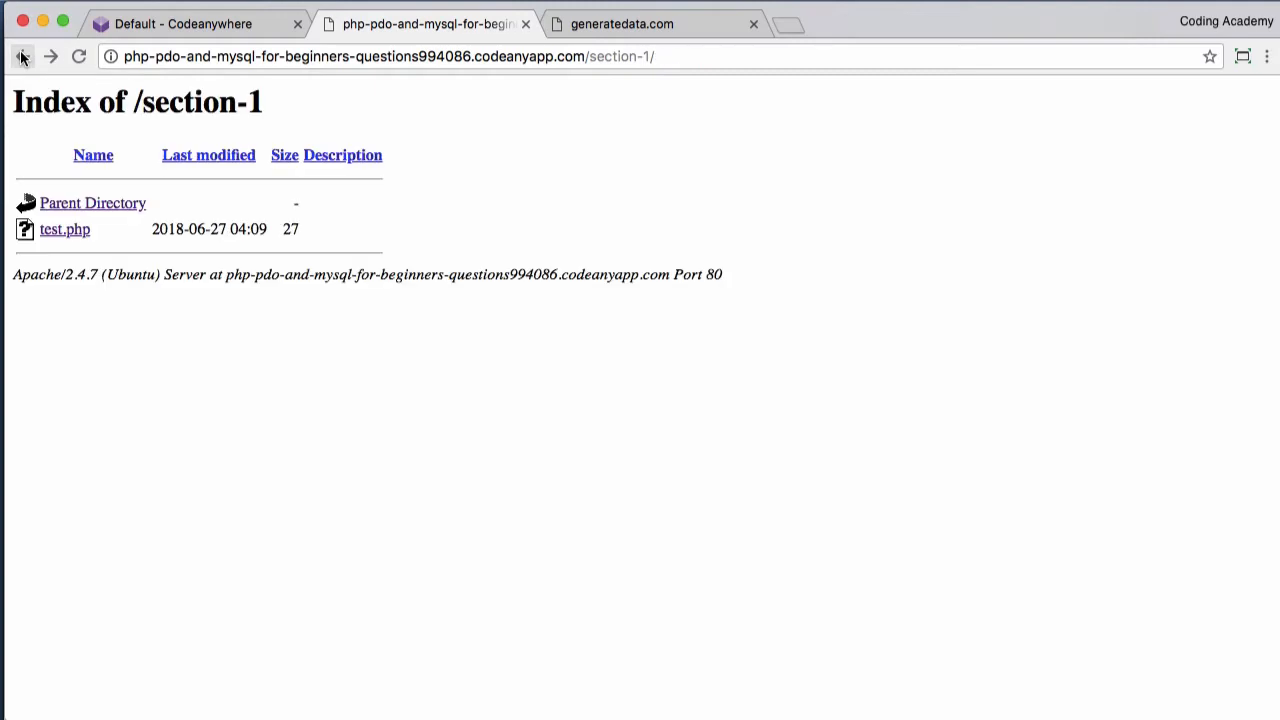
click(22, 57)
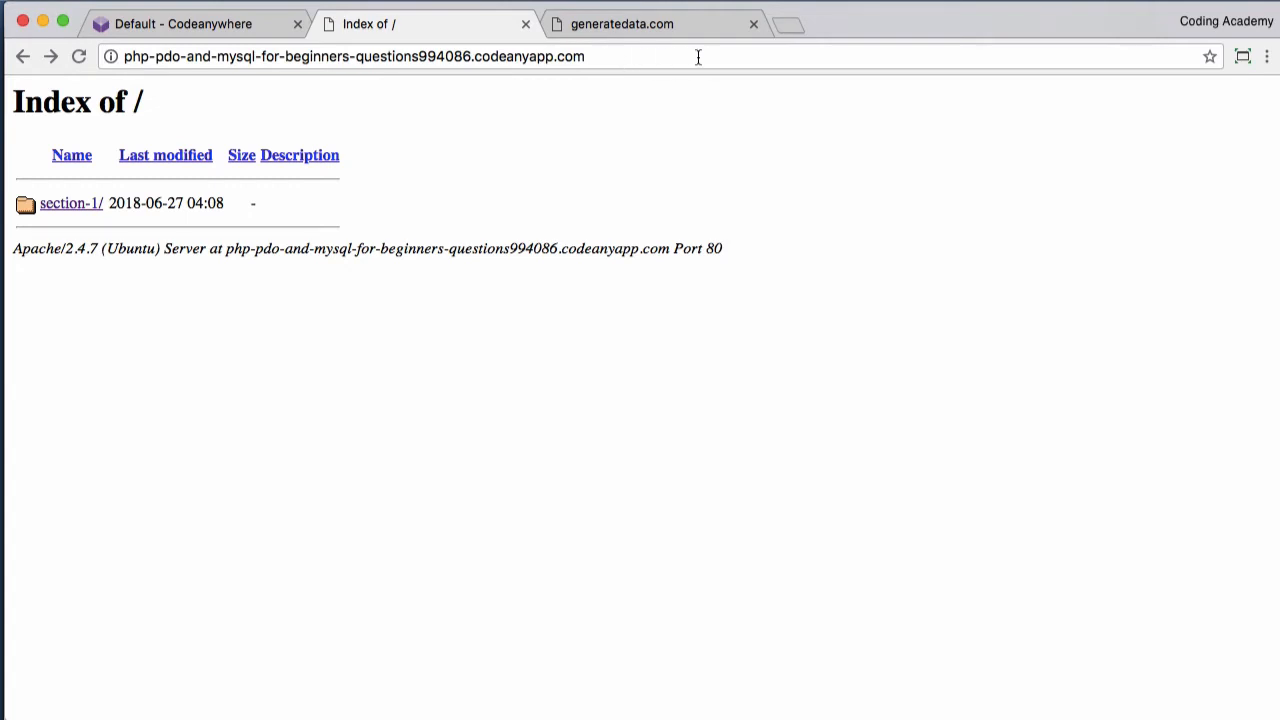
click(605, 57)
click(605, 57)
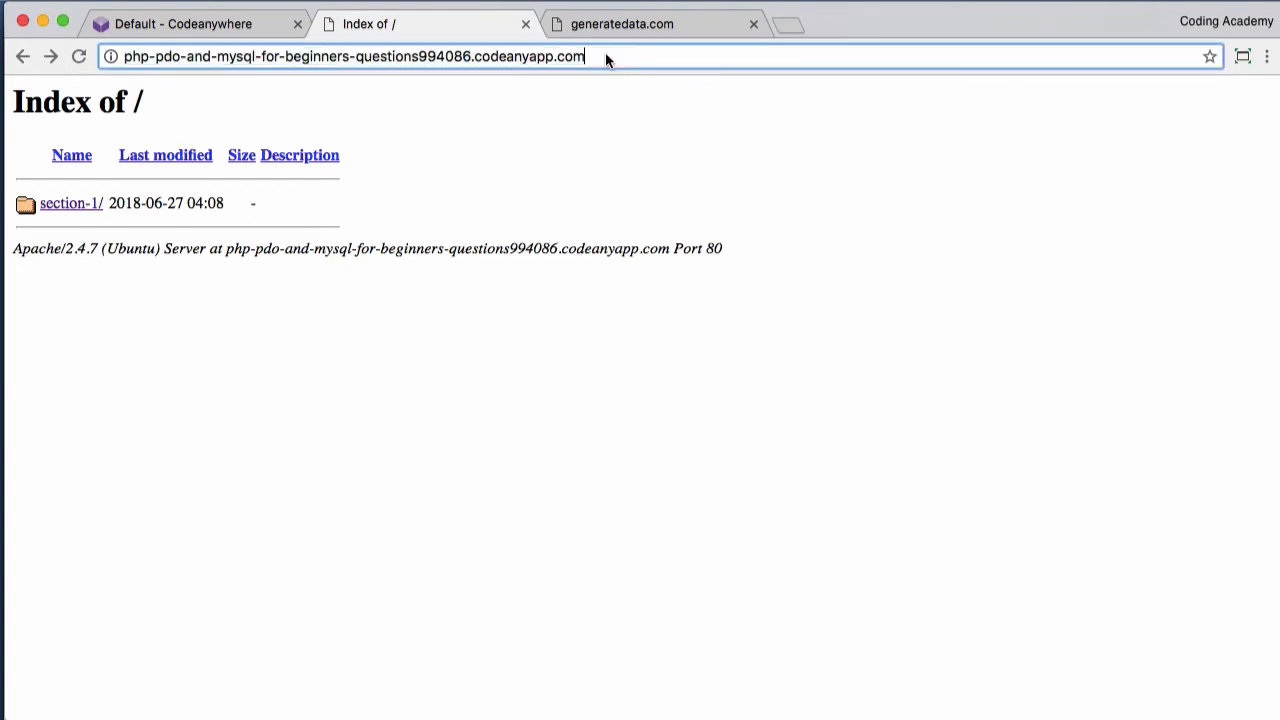
text(/)
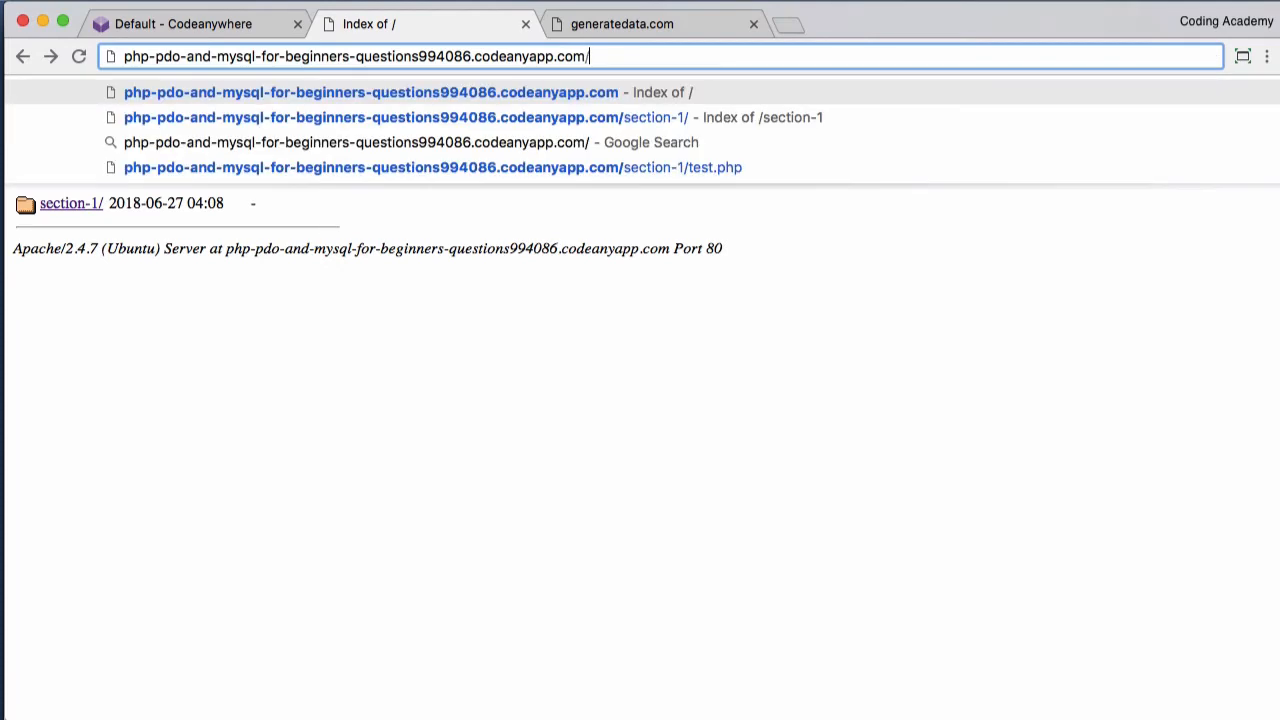
text(php)
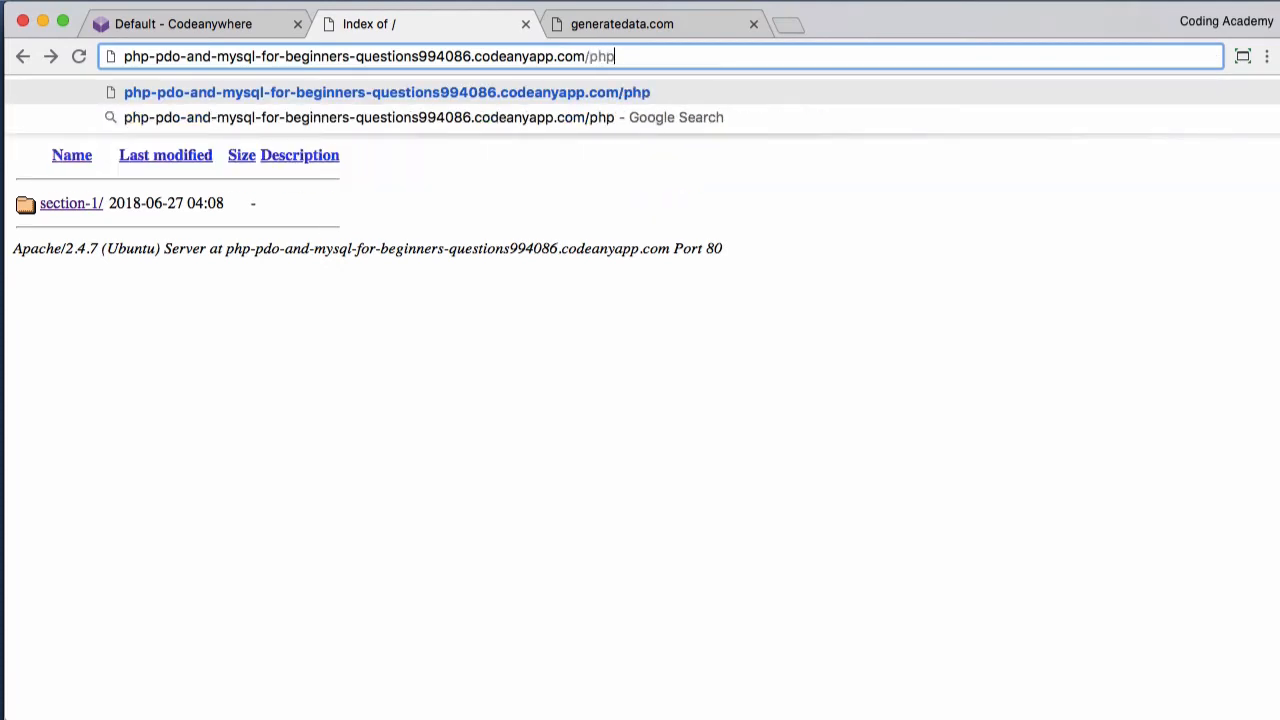
text(myadmin)
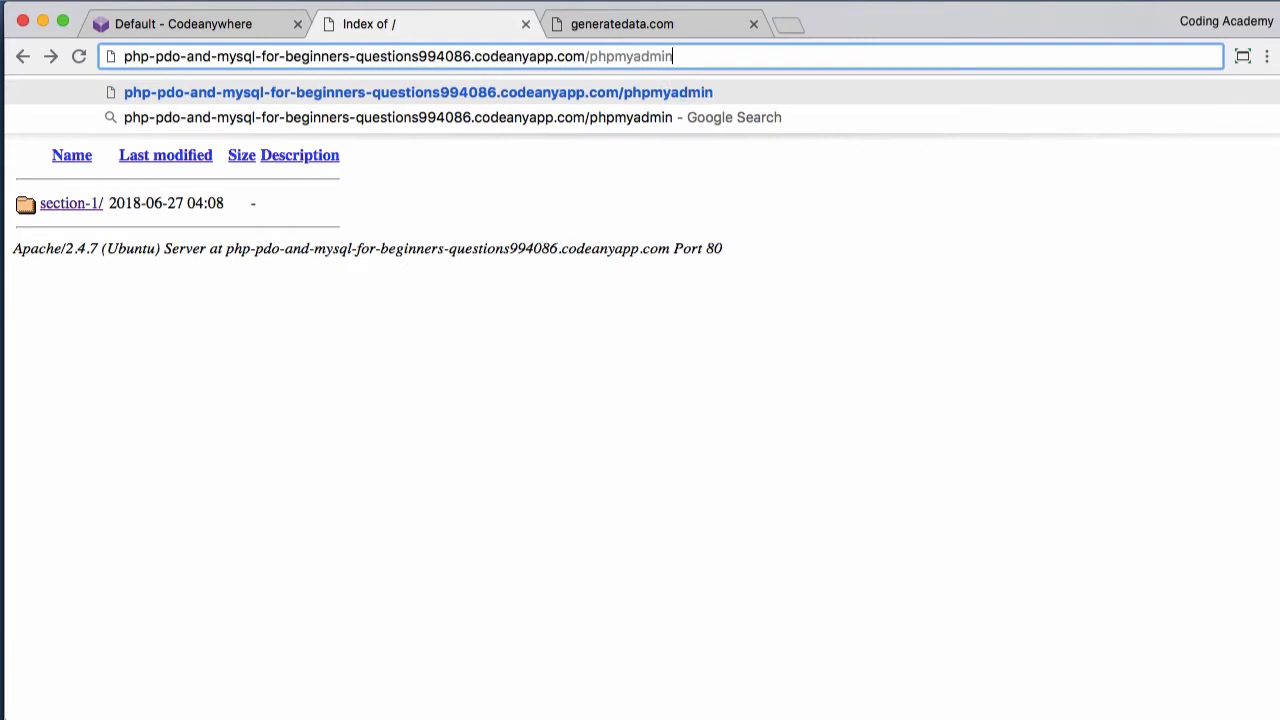
key(Return)
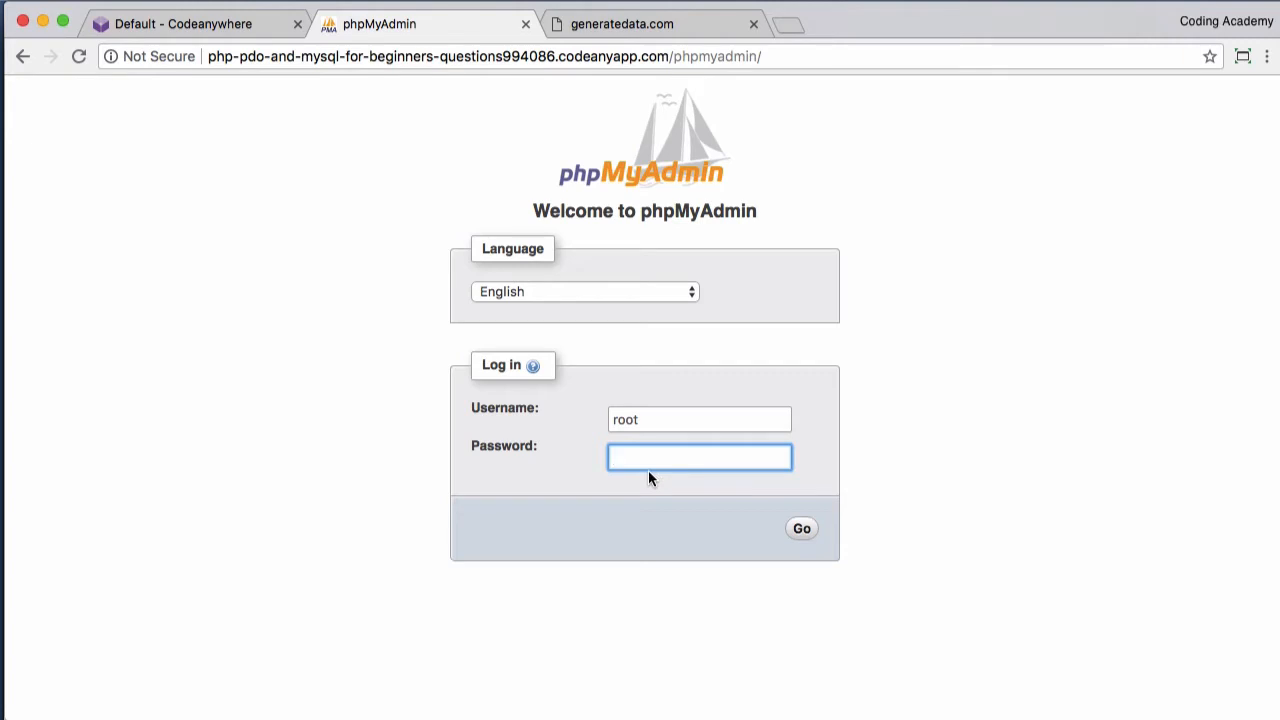
click(802, 530)
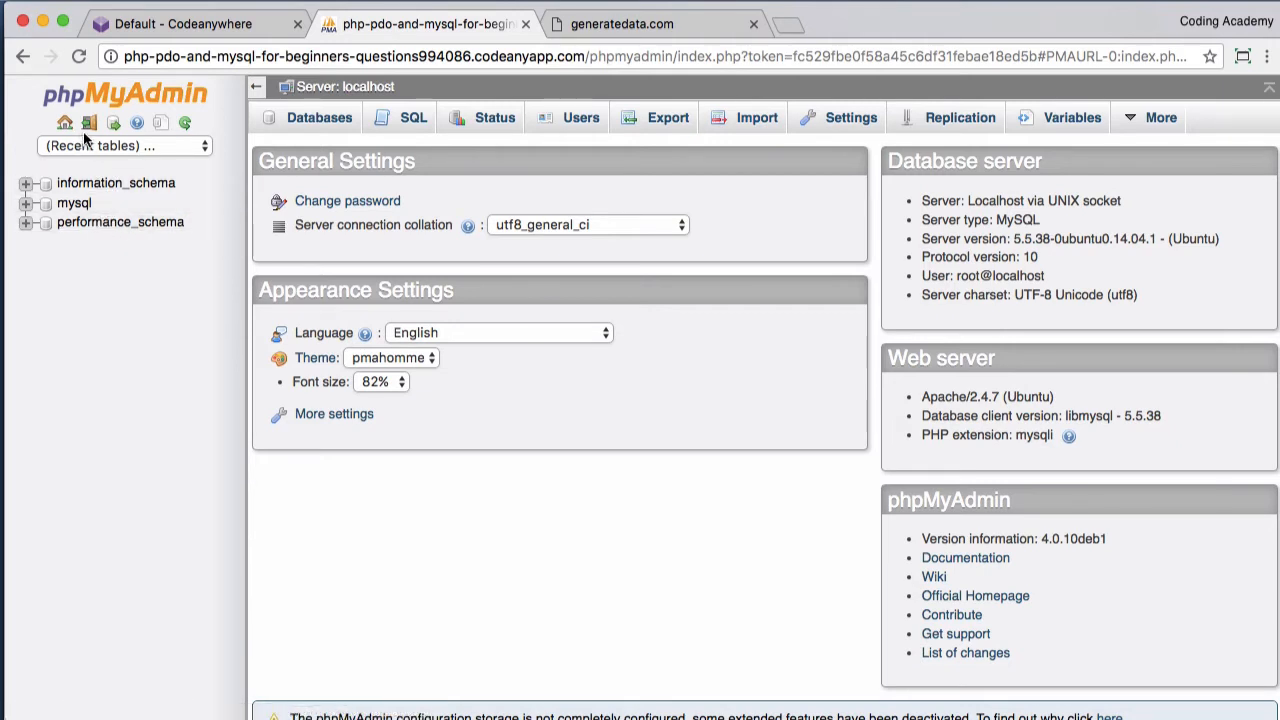
Step: Create a database named company with the default collation and open it for adding a table
click(322, 121)
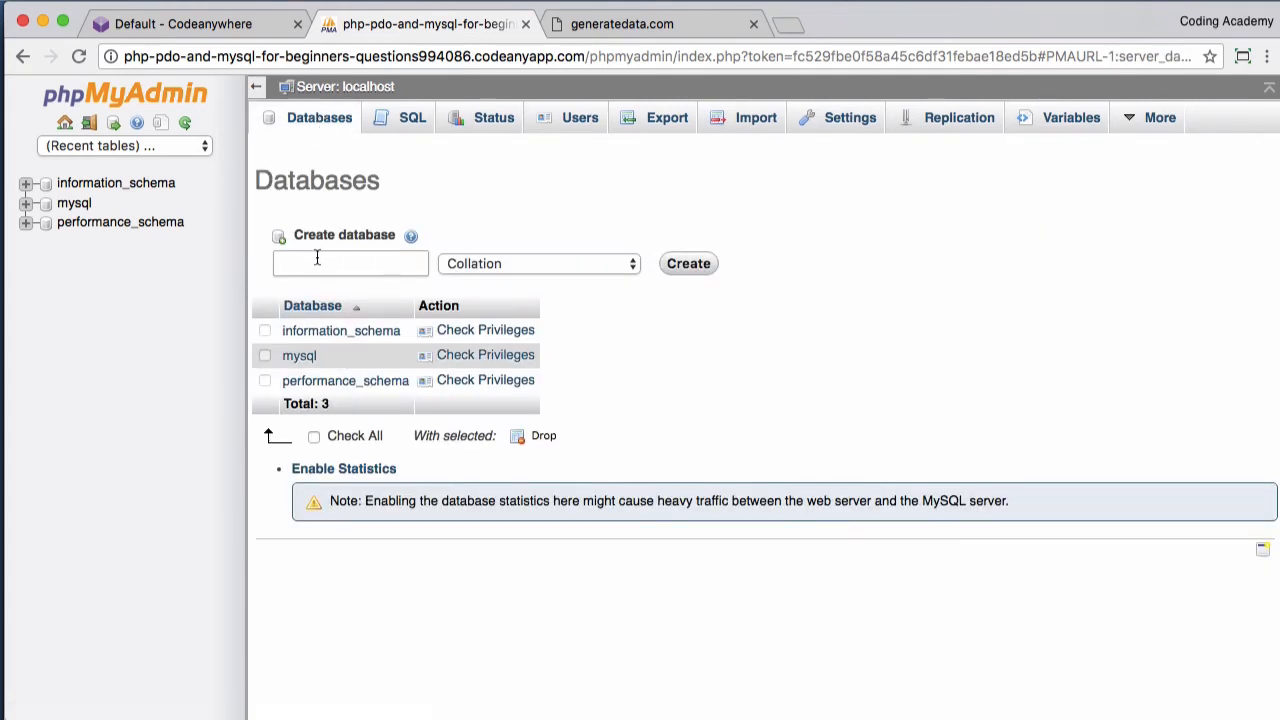
click(317, 258)
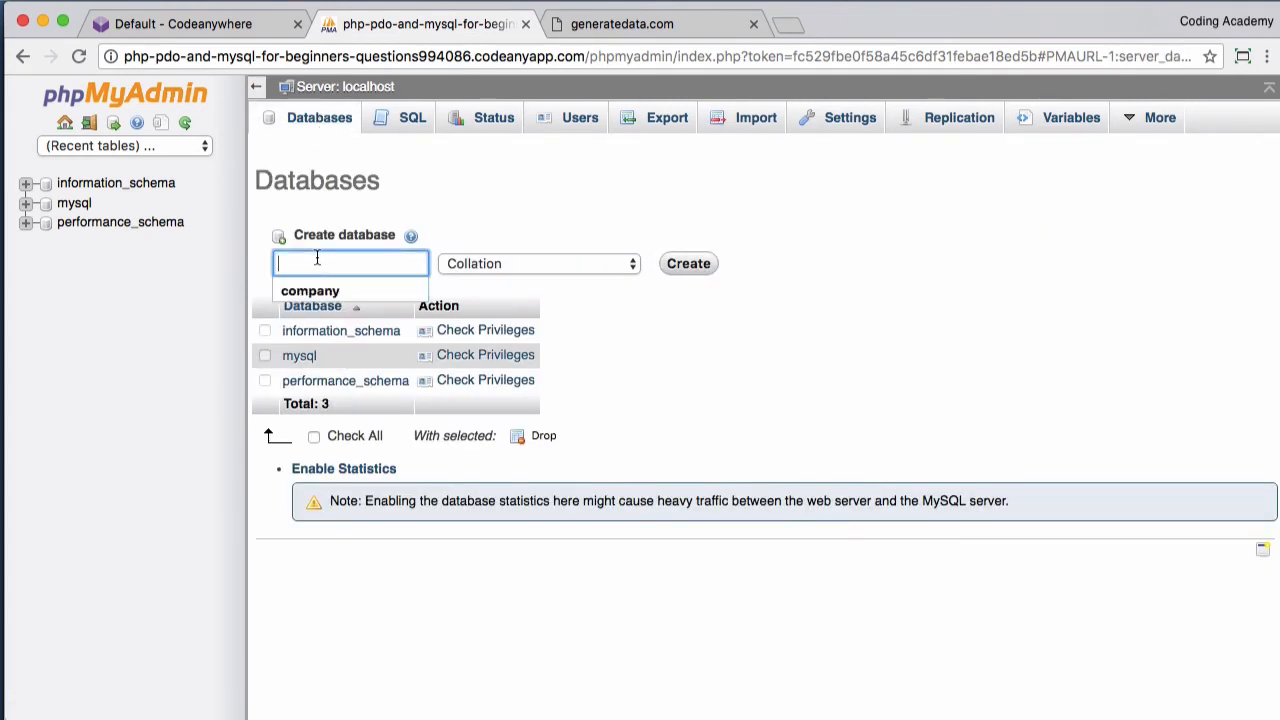
click(310, 290)
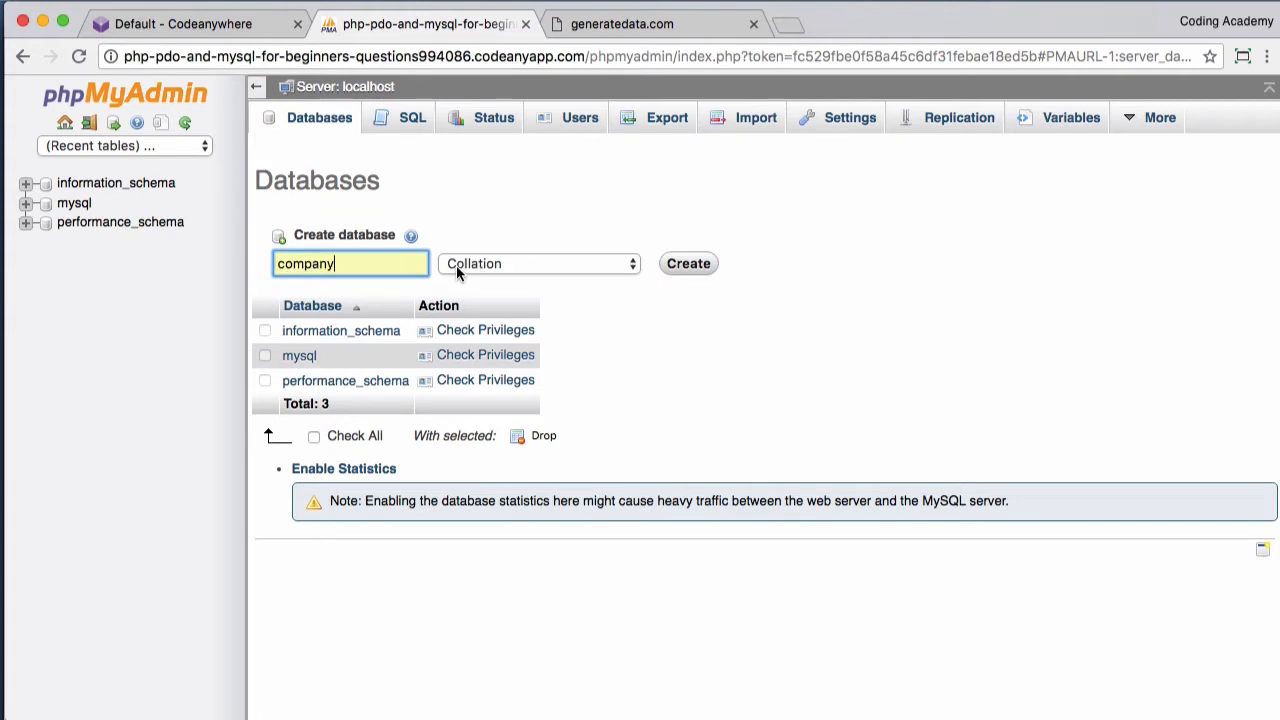
click(688, 264)
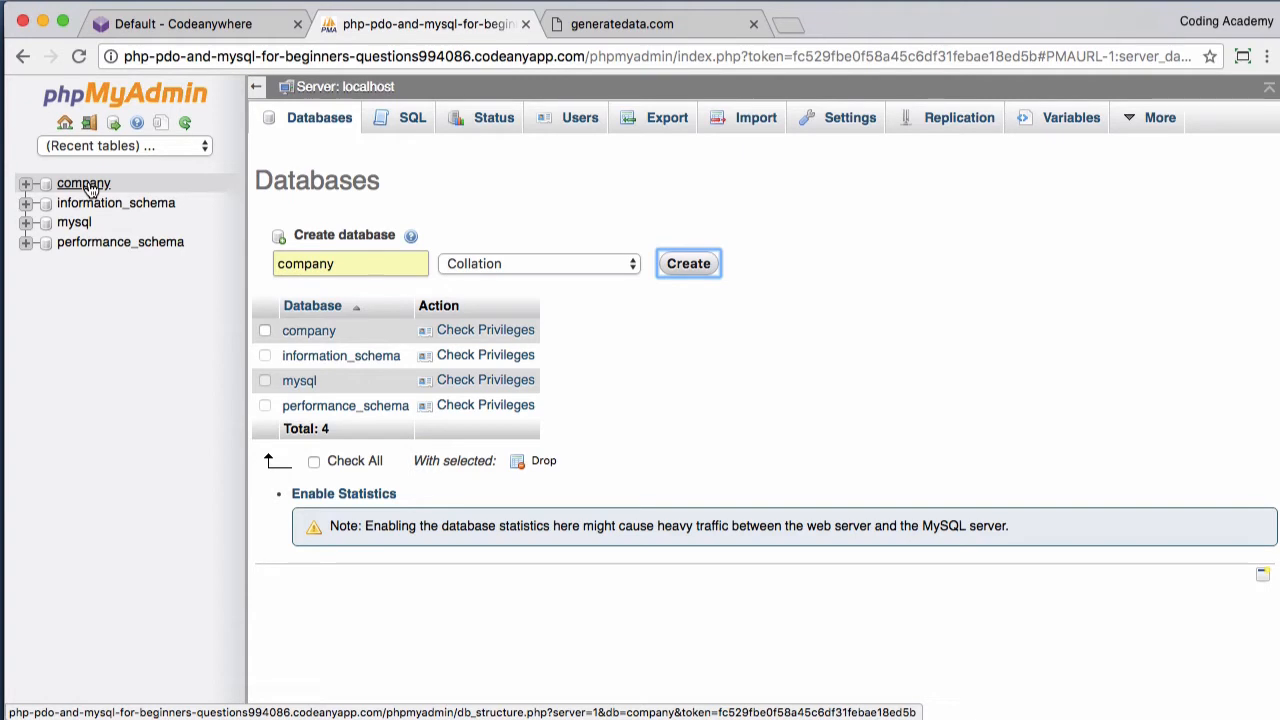
click(88, 188)
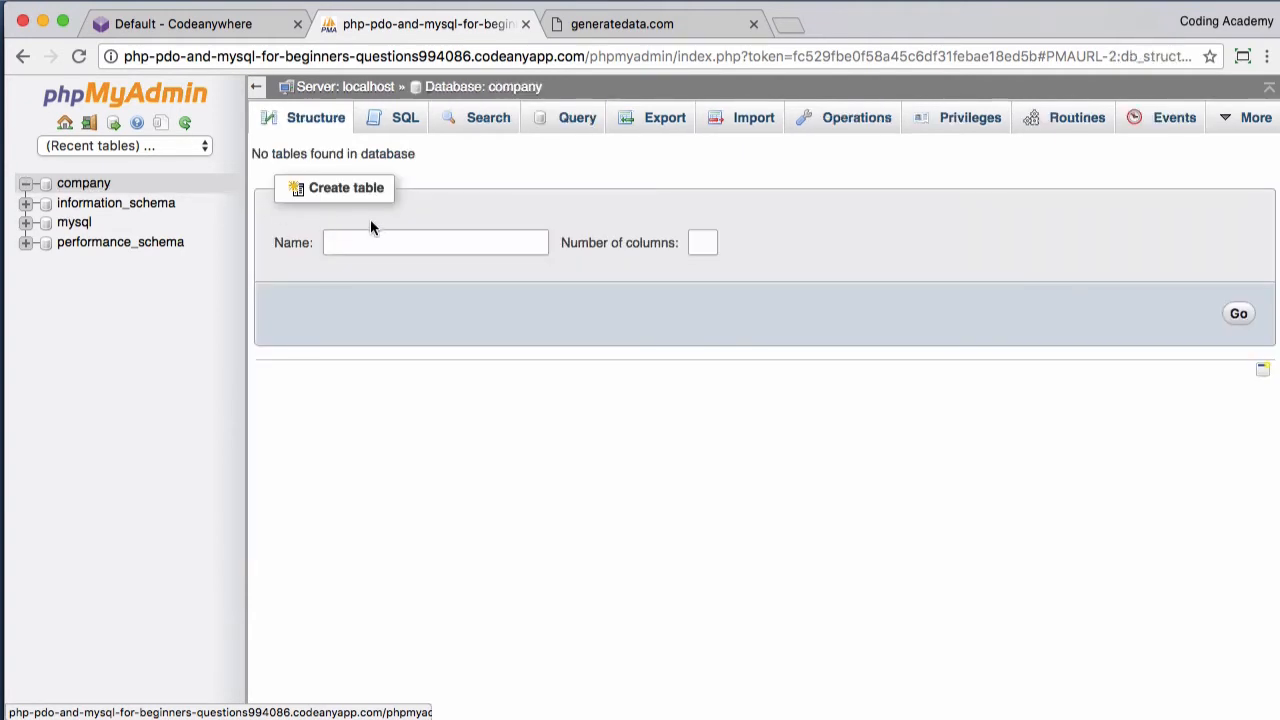
click(353, 242)
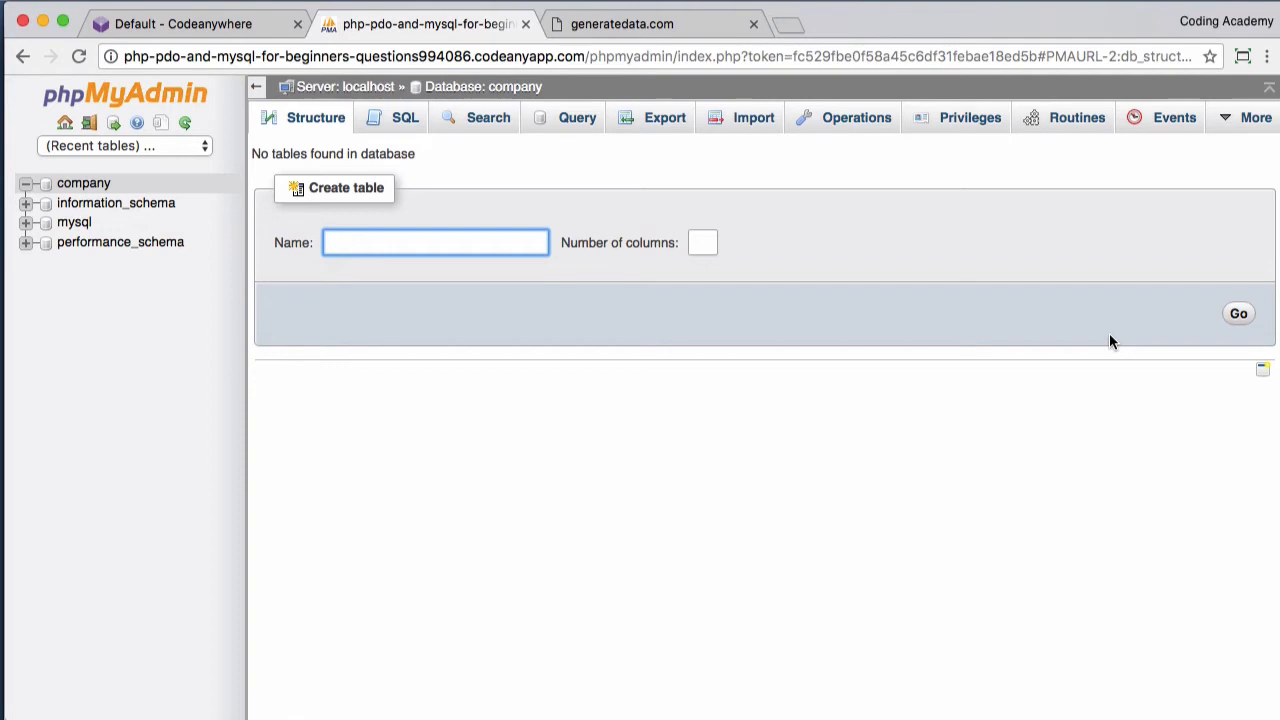
Step: Switch to generatedata.com and restrict the country-specific data to United States
click(647, 24)
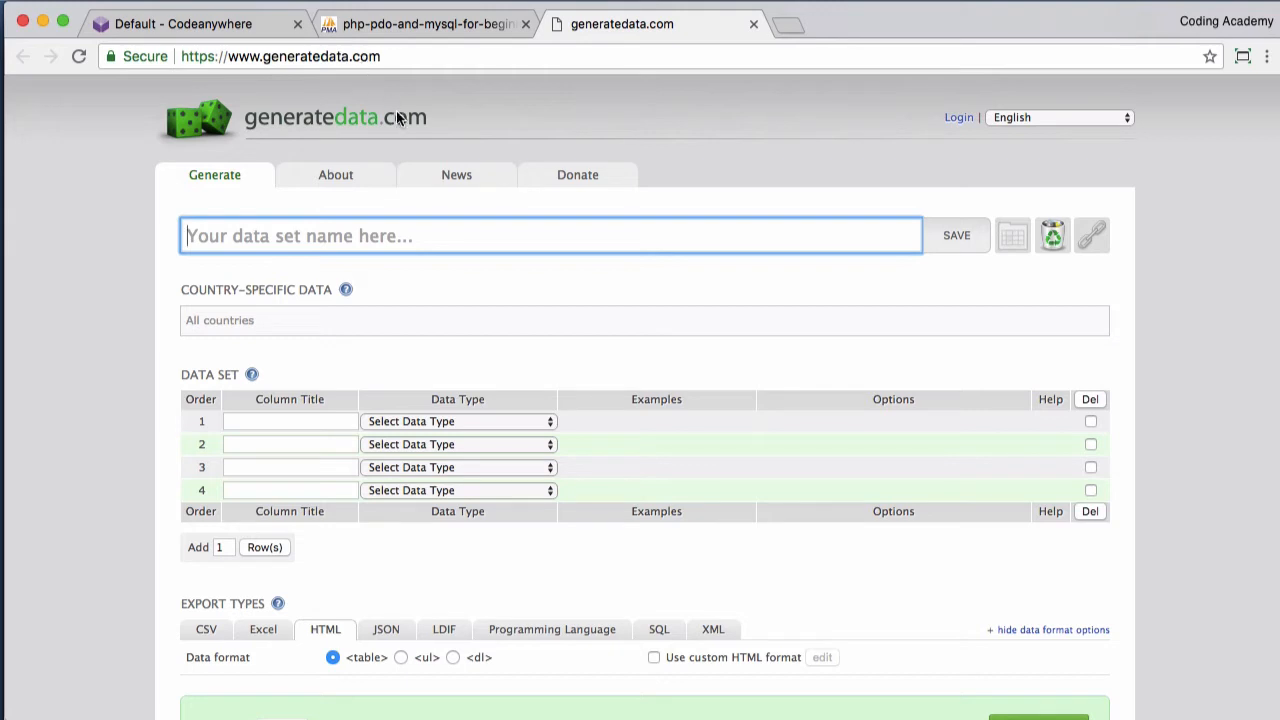
scroll(391, 167, down, 2)
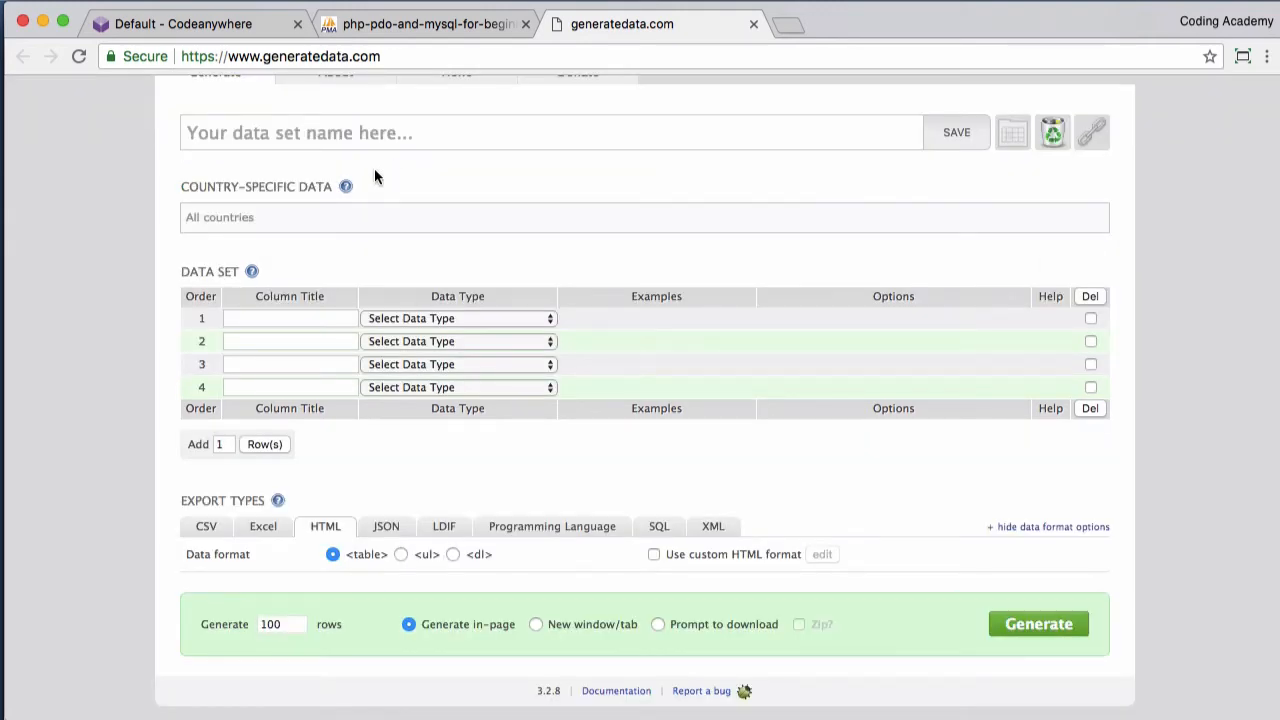
click(250, 214)
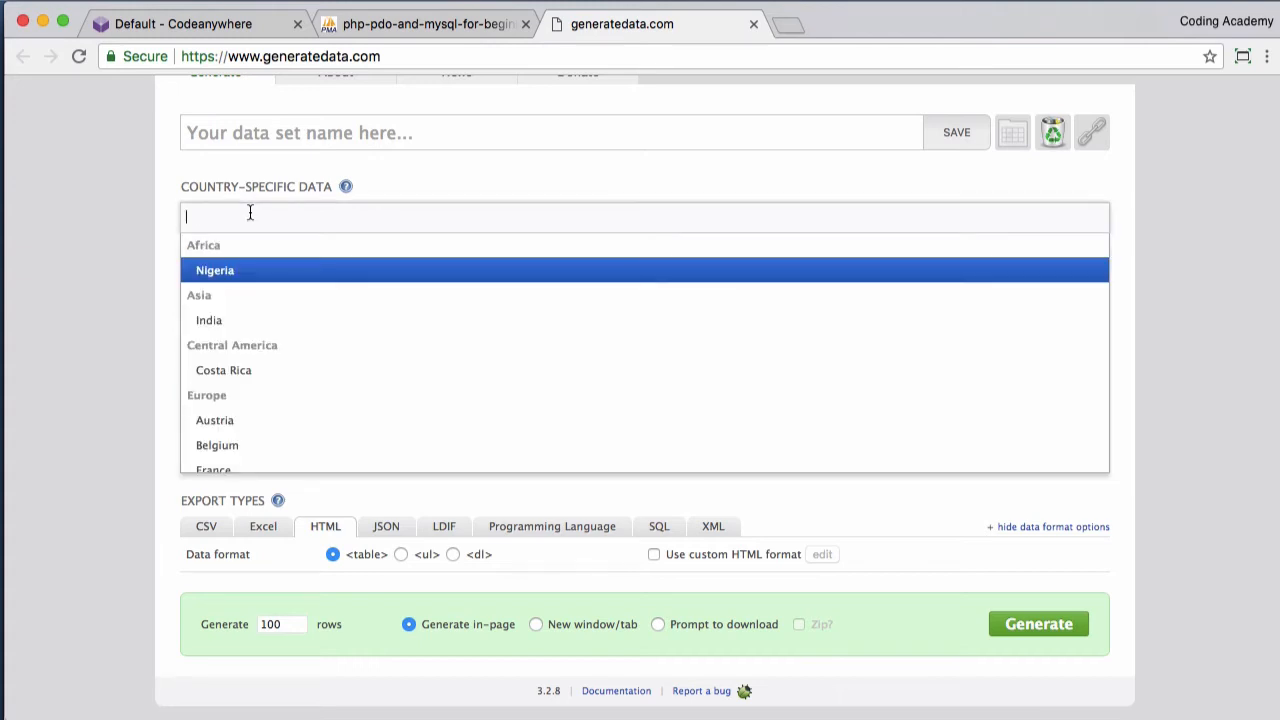
text(united)
key(Down)
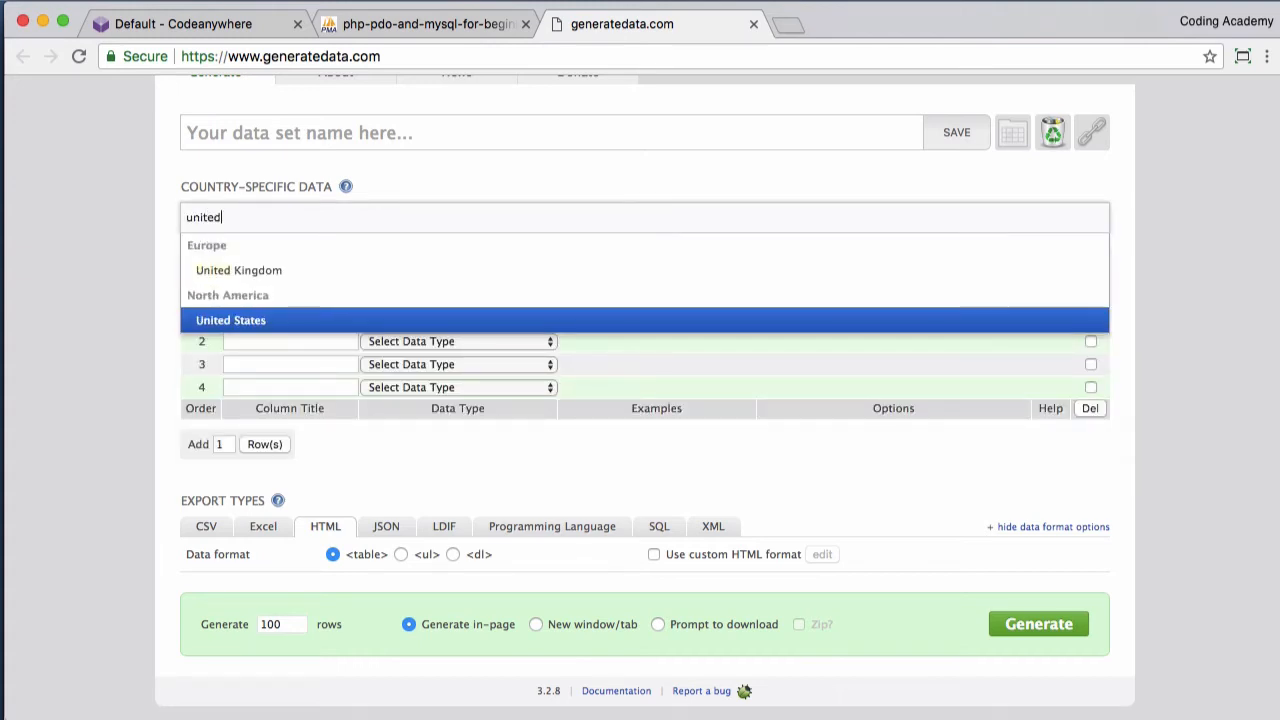
key(Return)
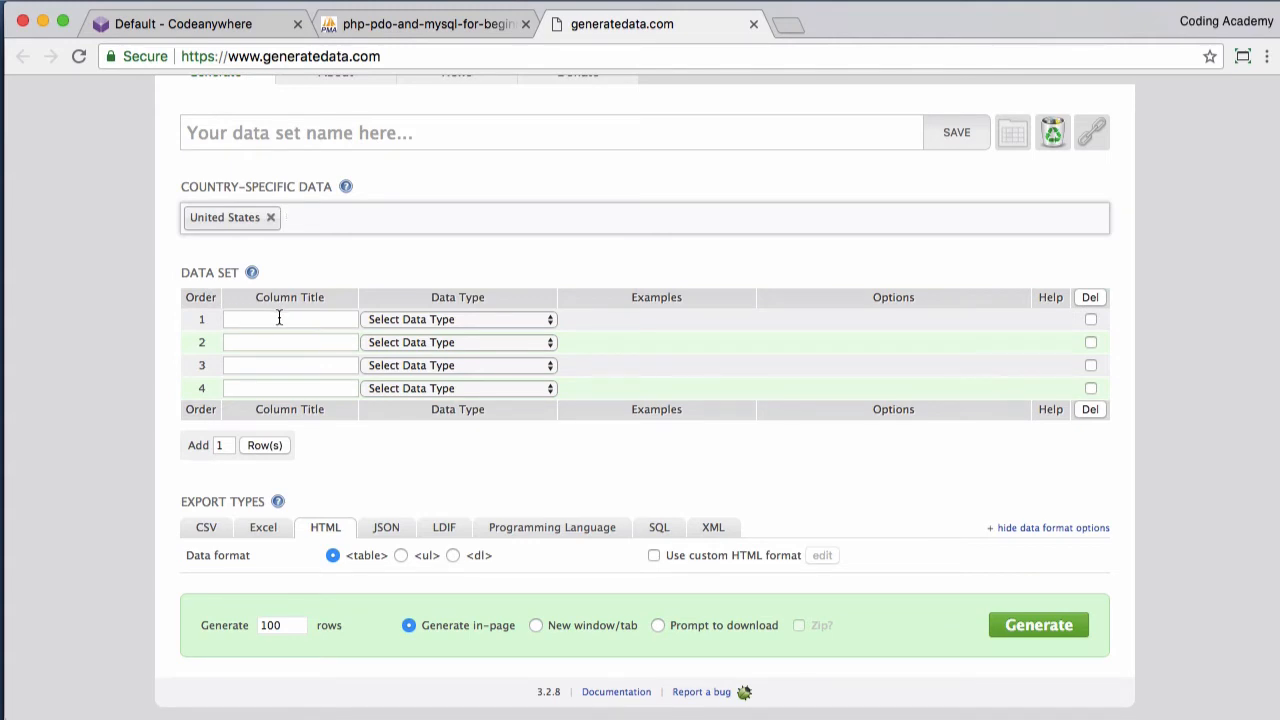
Step: Define the first data set column as firstName with data type Names and the example Alex (any gender)
click(279, 318)
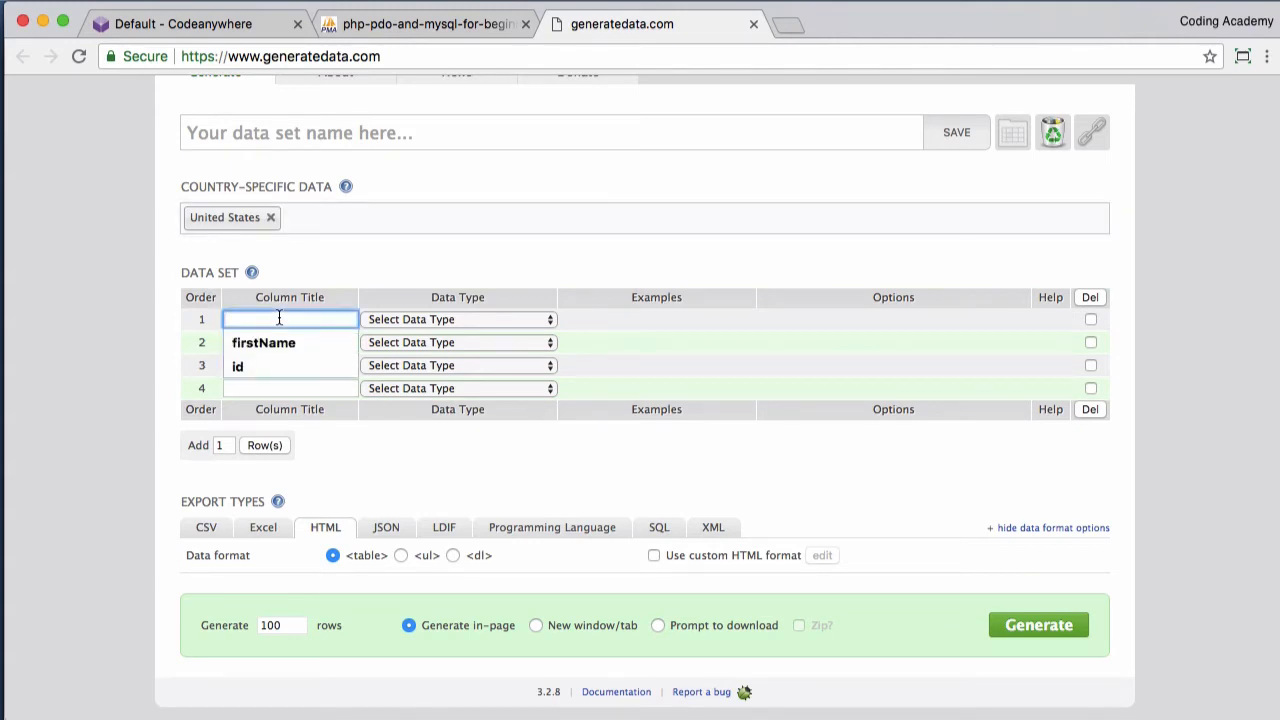
text(fir)
key(Down)
key(Return)
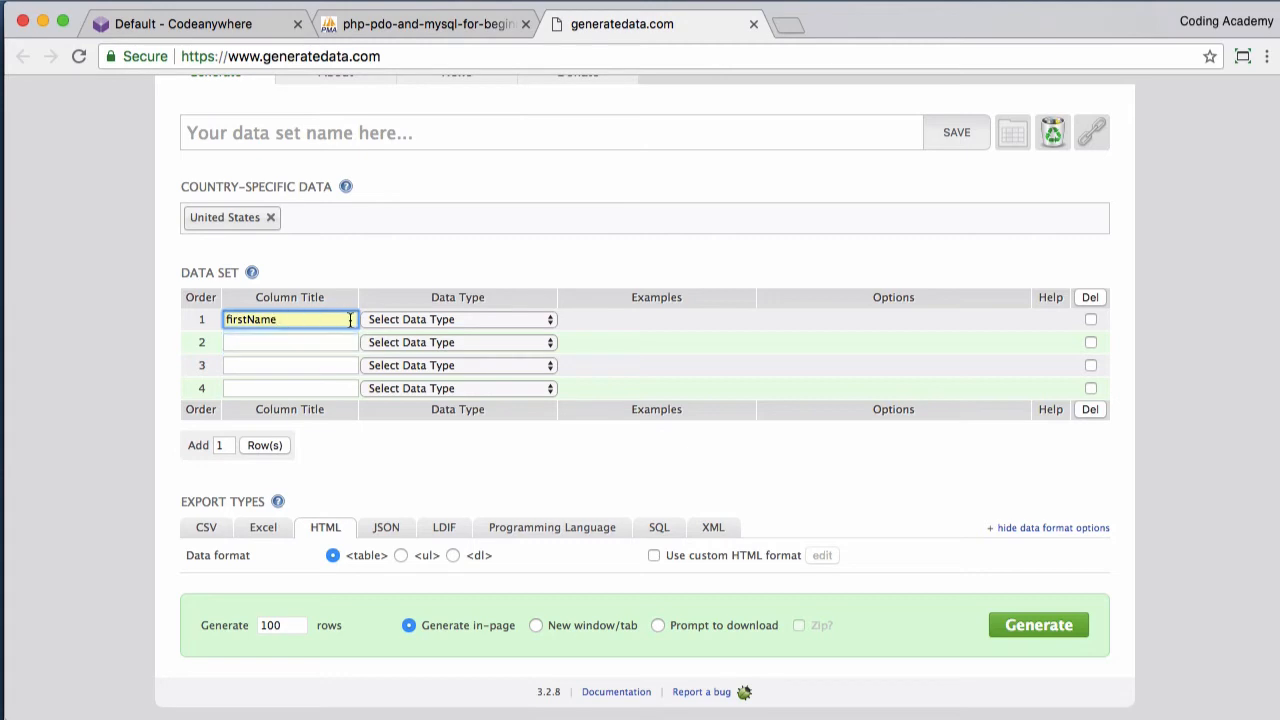
click(410, 319)
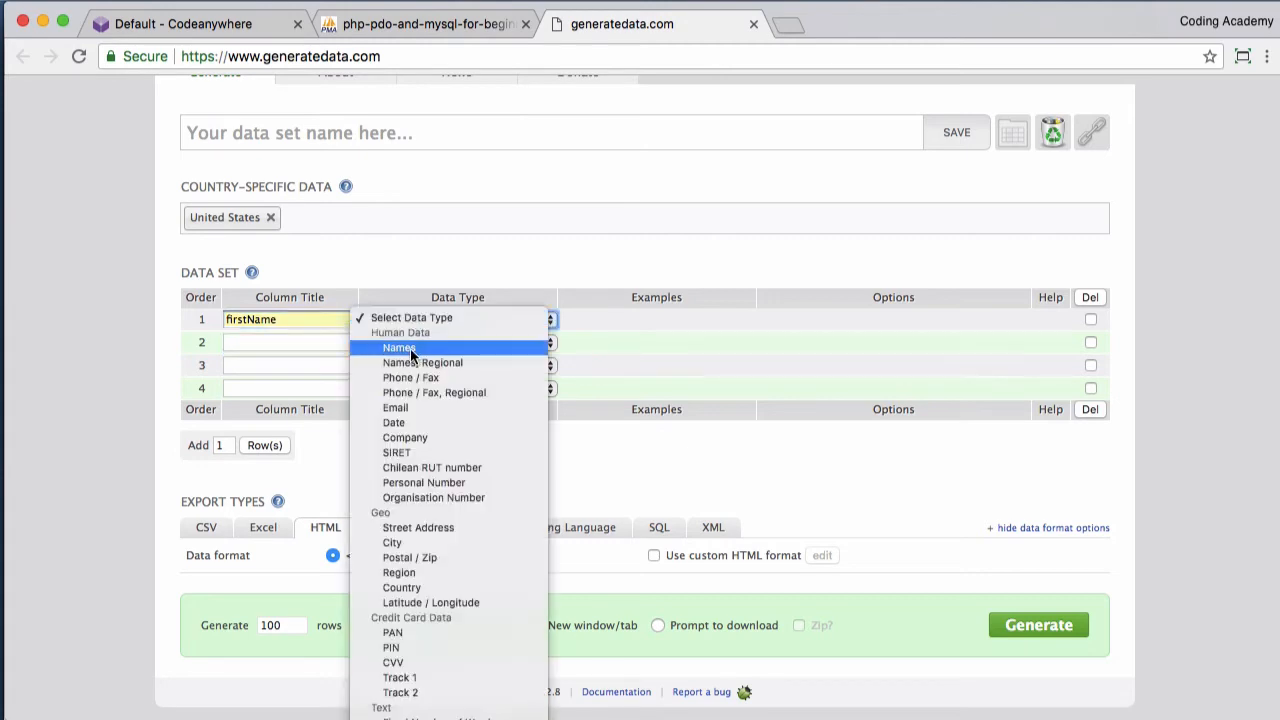
click(411, 350)
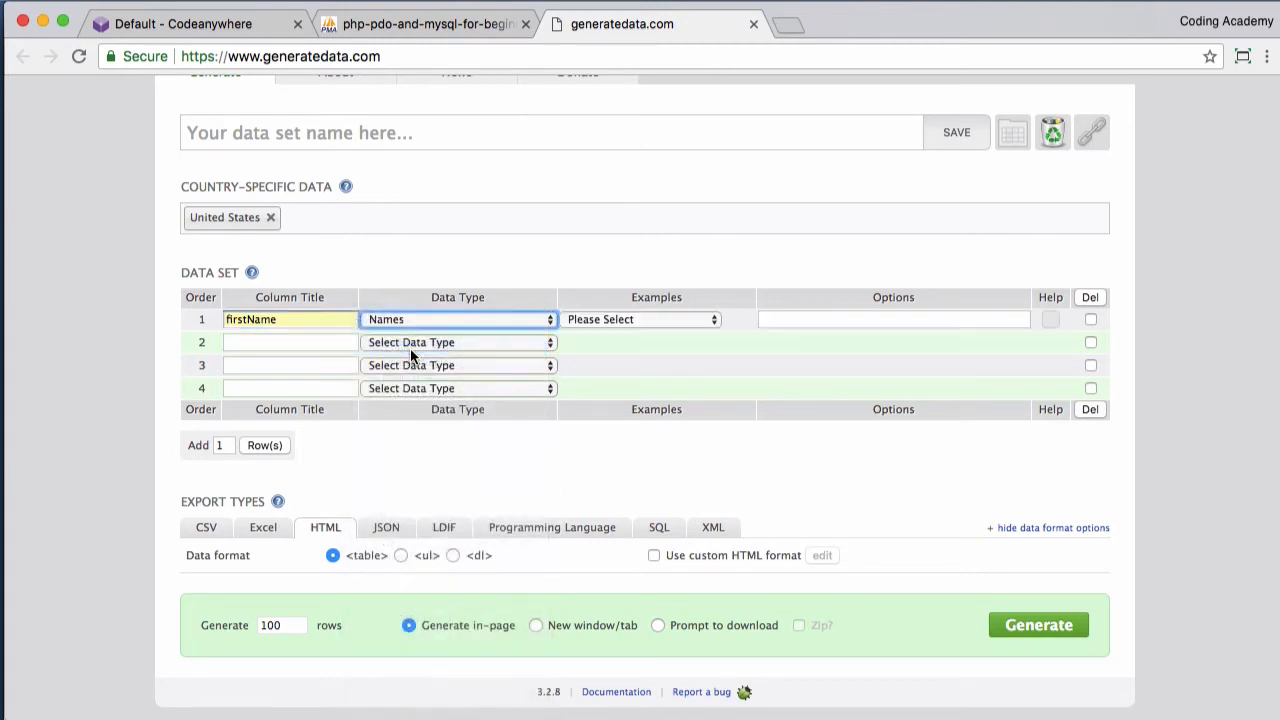
click(604, 318)
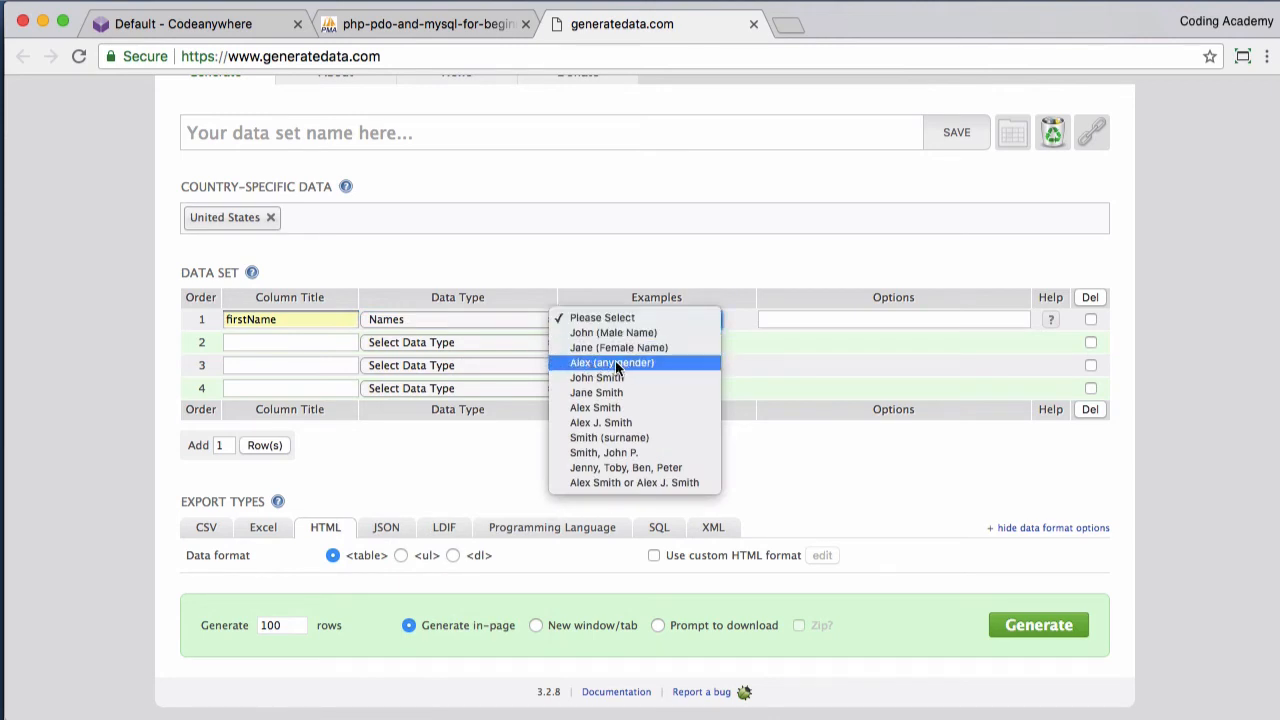
click(600, 363)
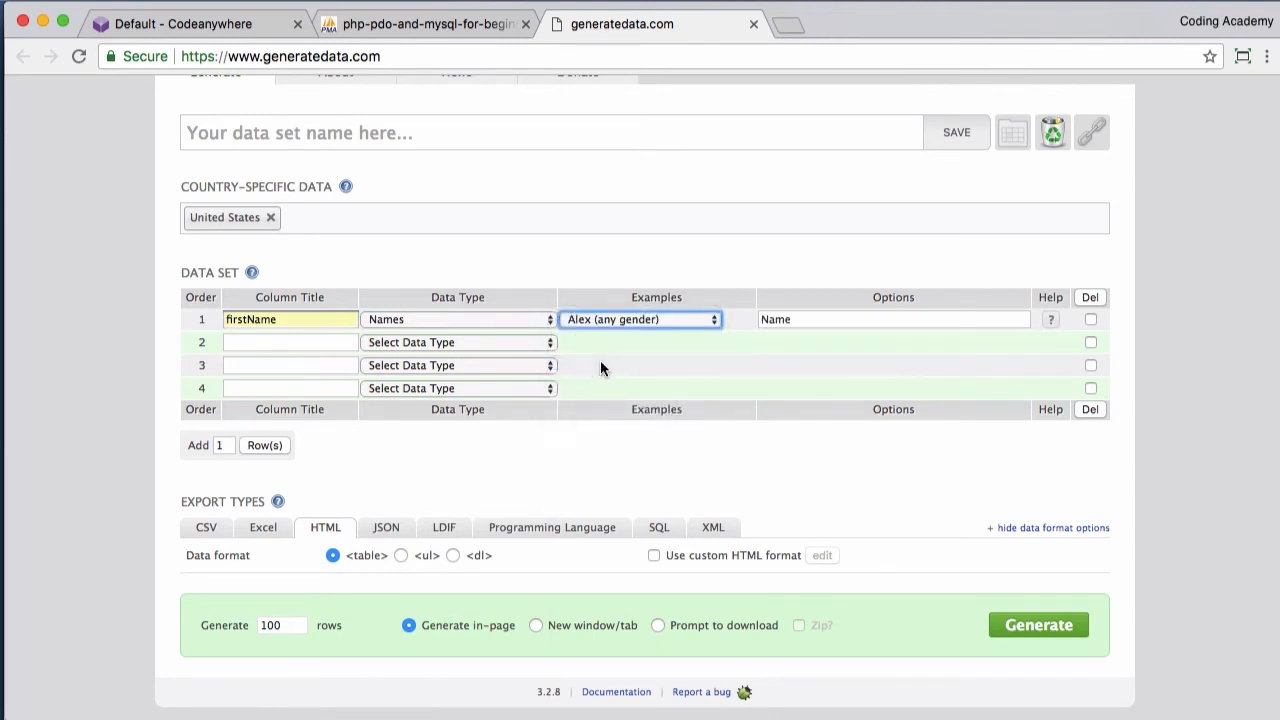
Step: Define the second data set column as surname with data type Names and the example Smith (surname)
click(307, 341)
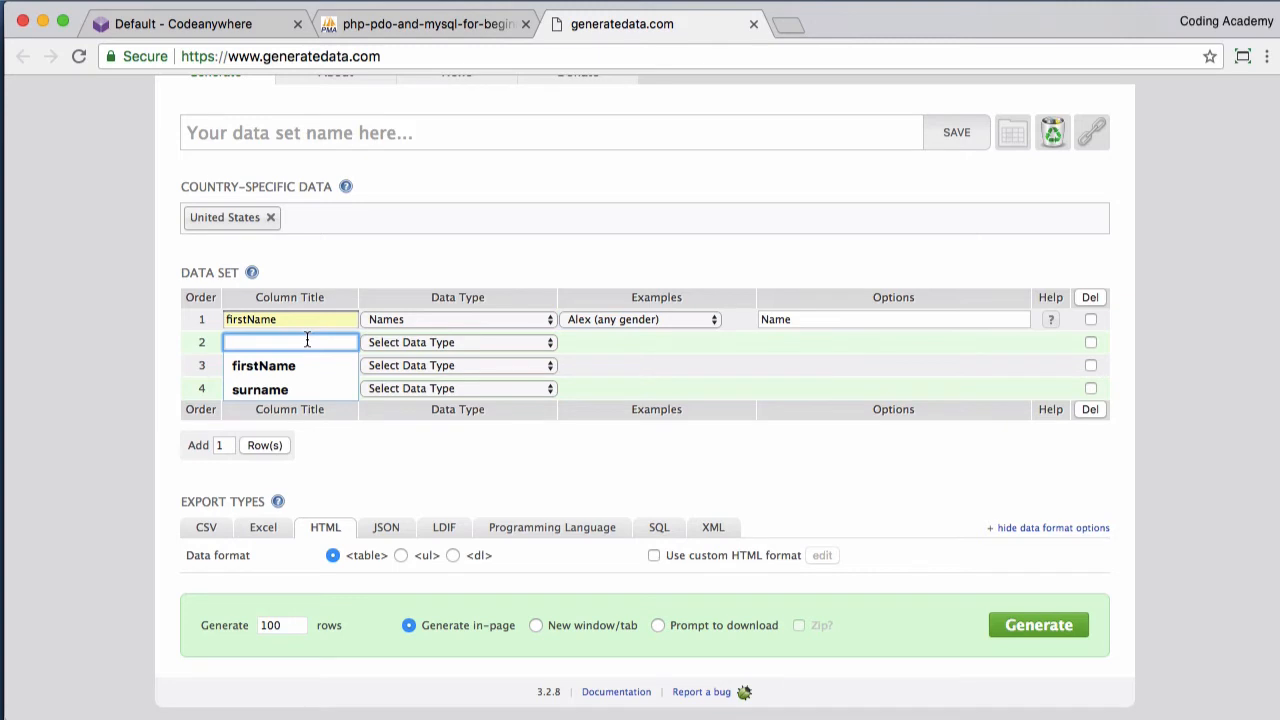
text(su)
key(Down)
key(Return)
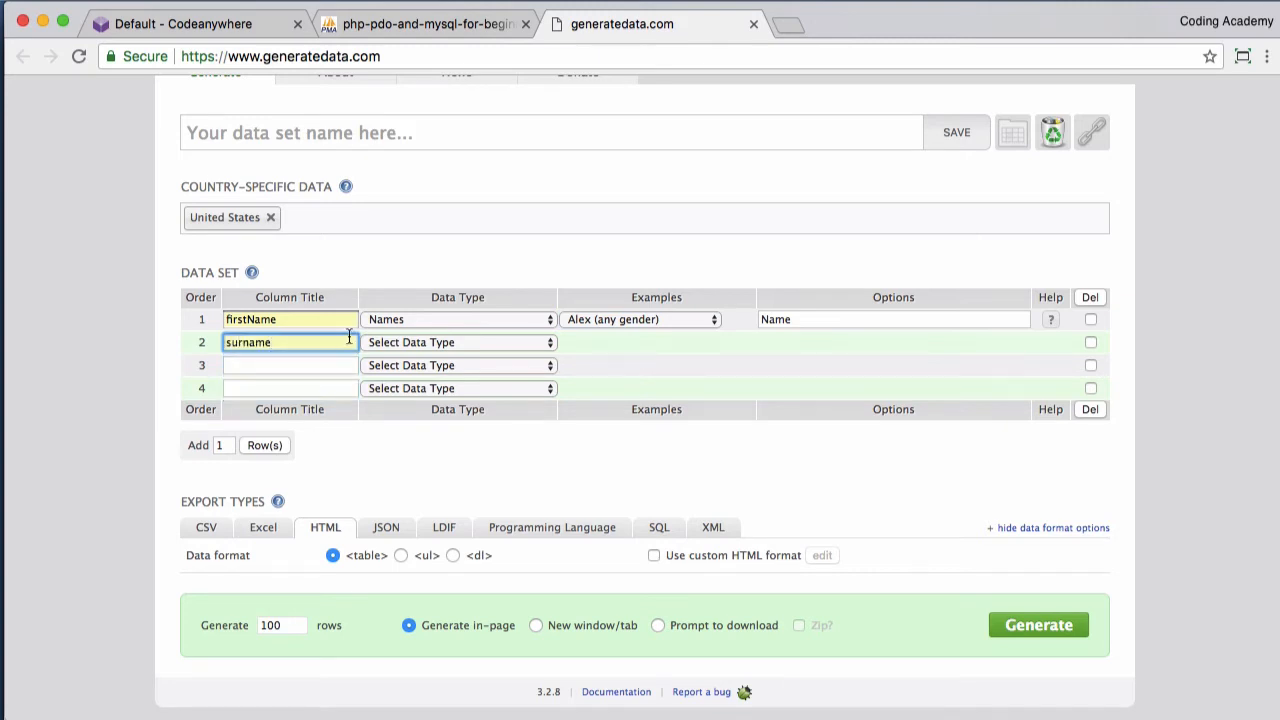
click(391, 344)
click(393, 371)
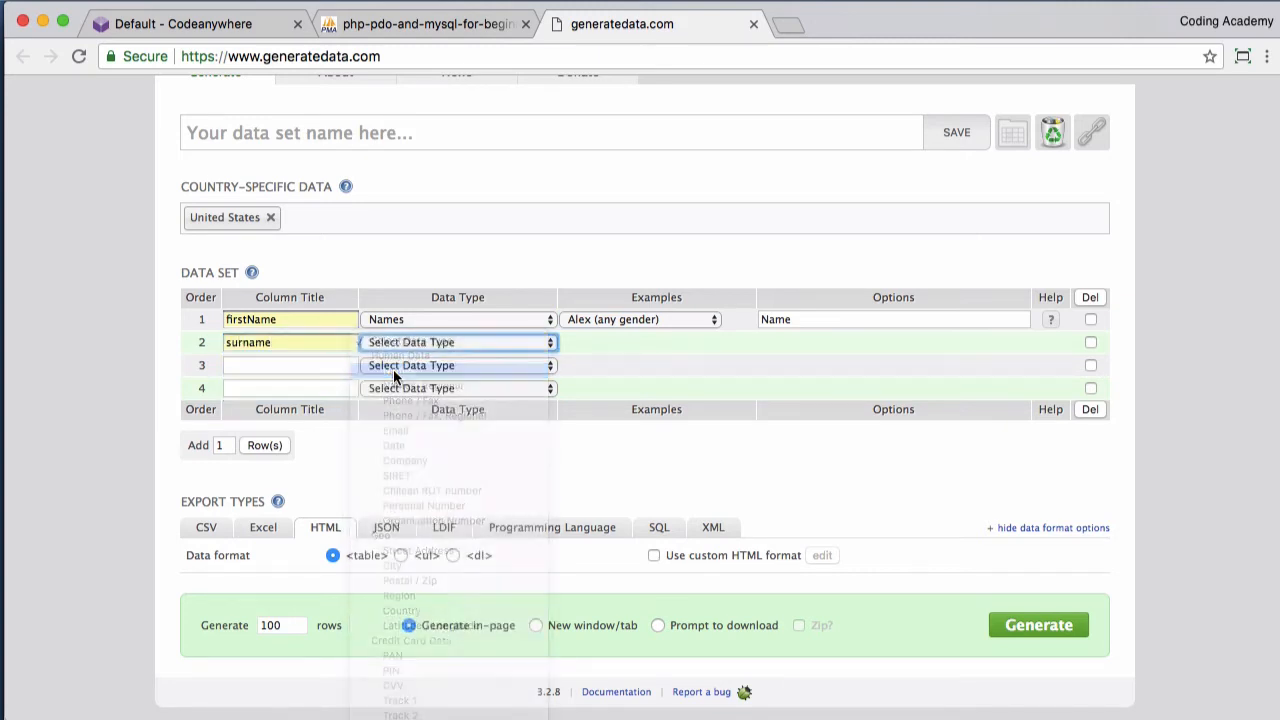
click(598, 340)
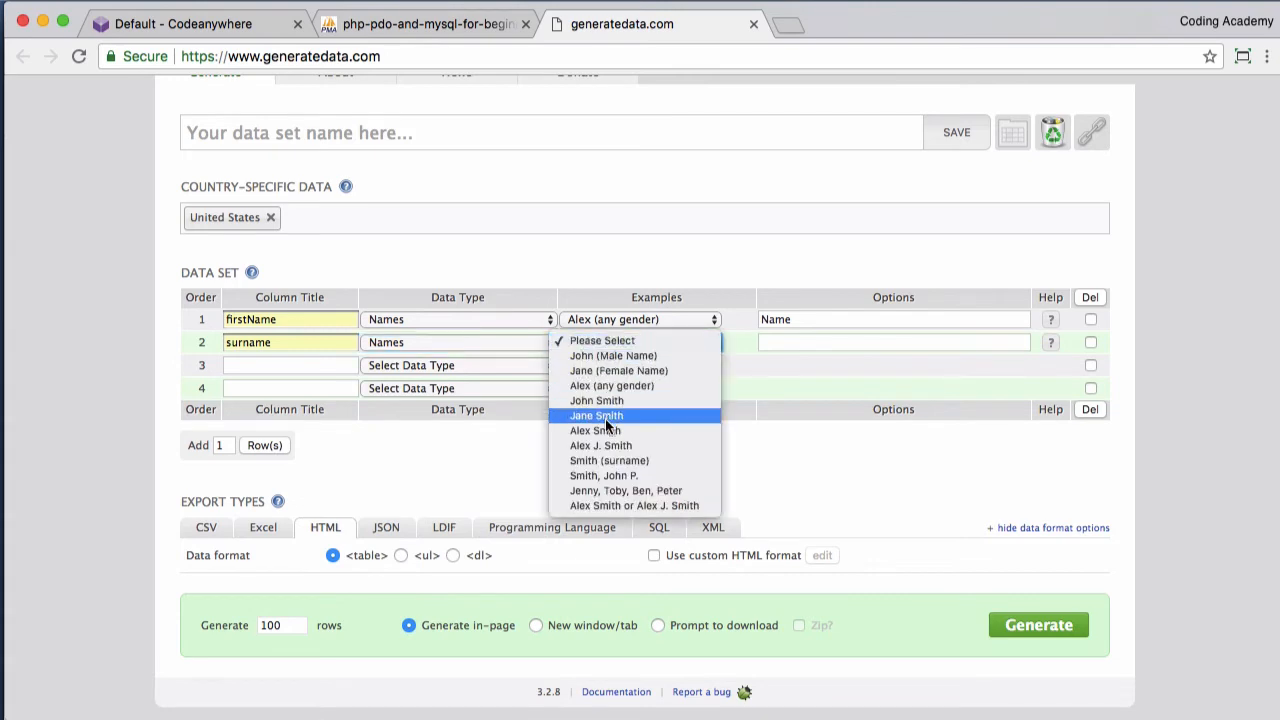
click(624, 463)
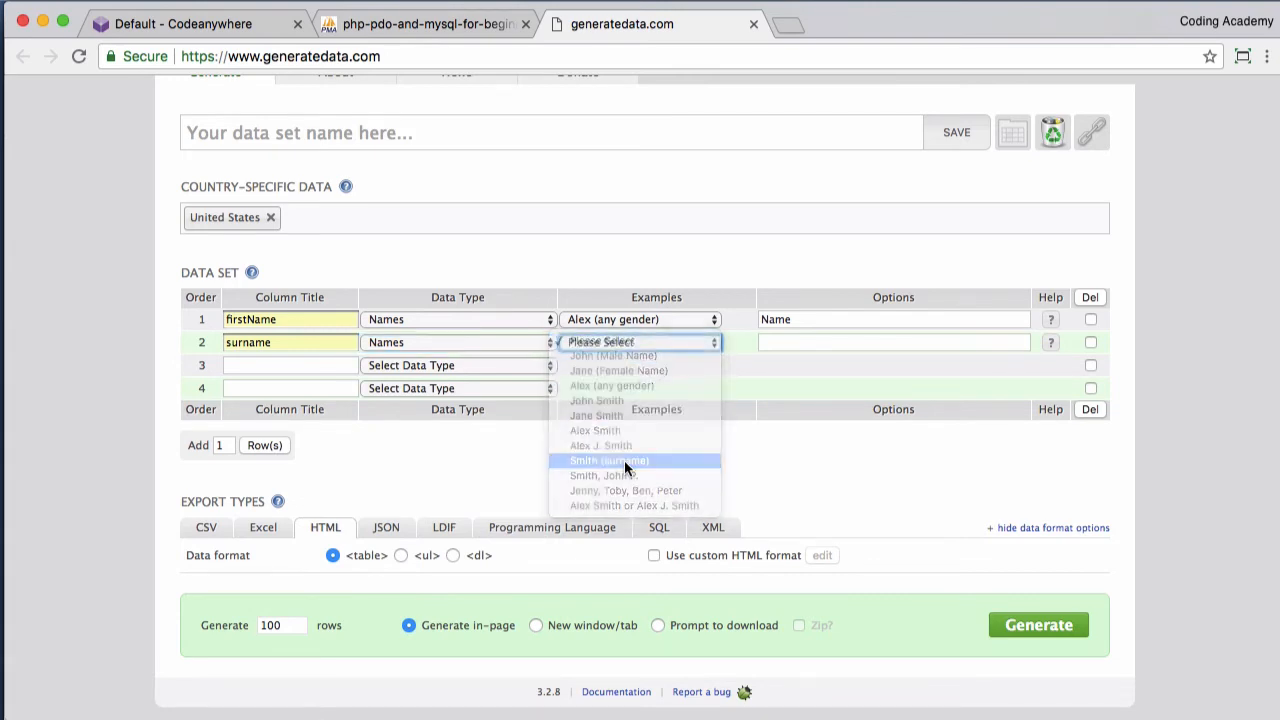
Step: Define the third data set column as dob with data type Date and the MySQL datetime example
click(297, 367)
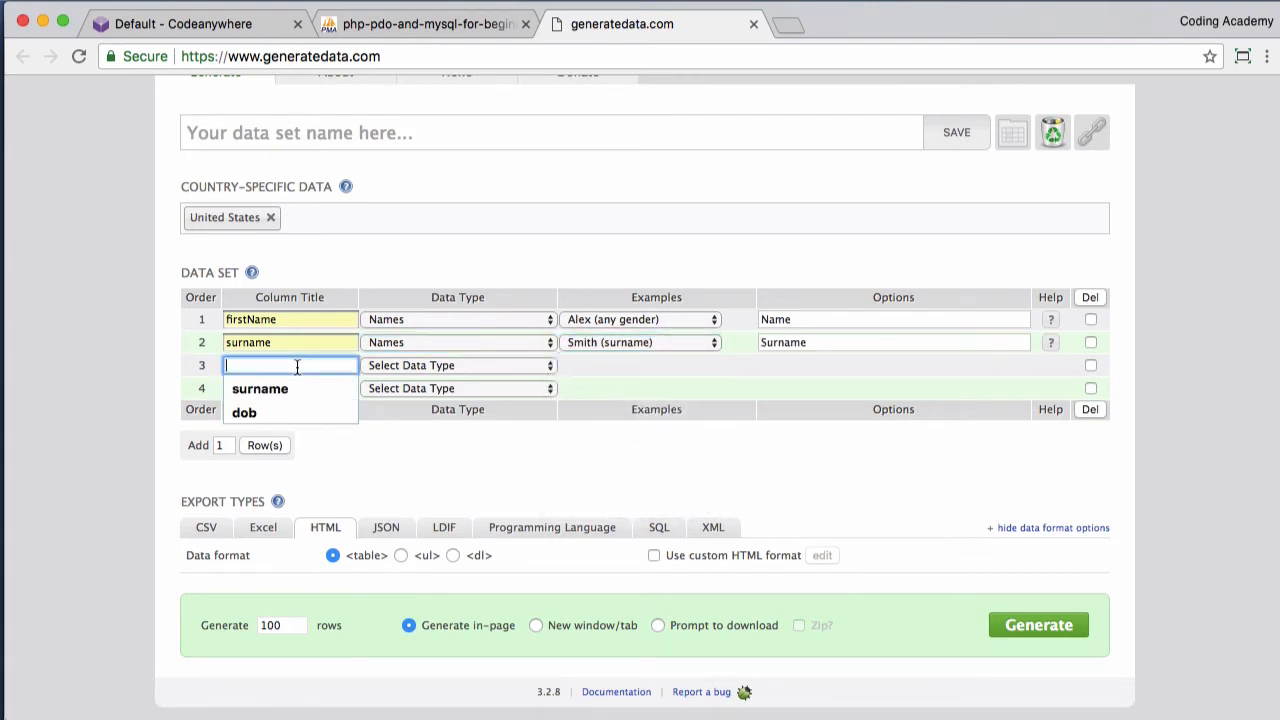
text(dob)
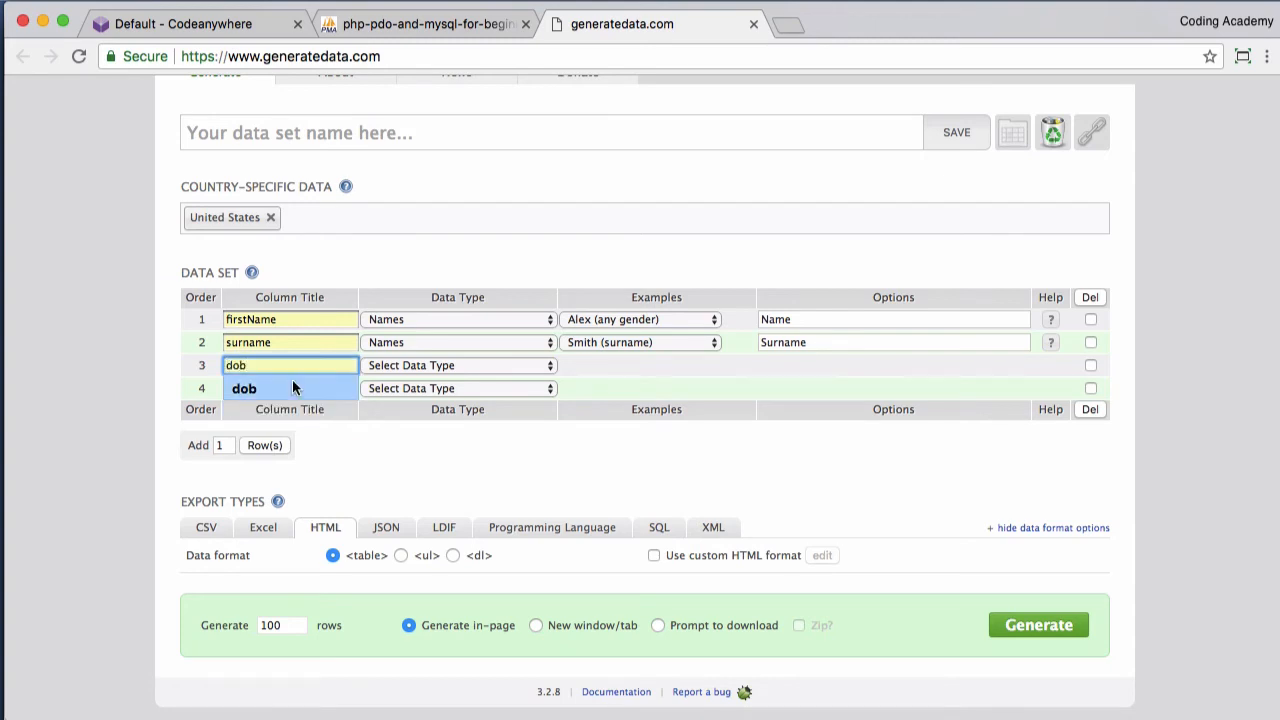
click(280, 390)
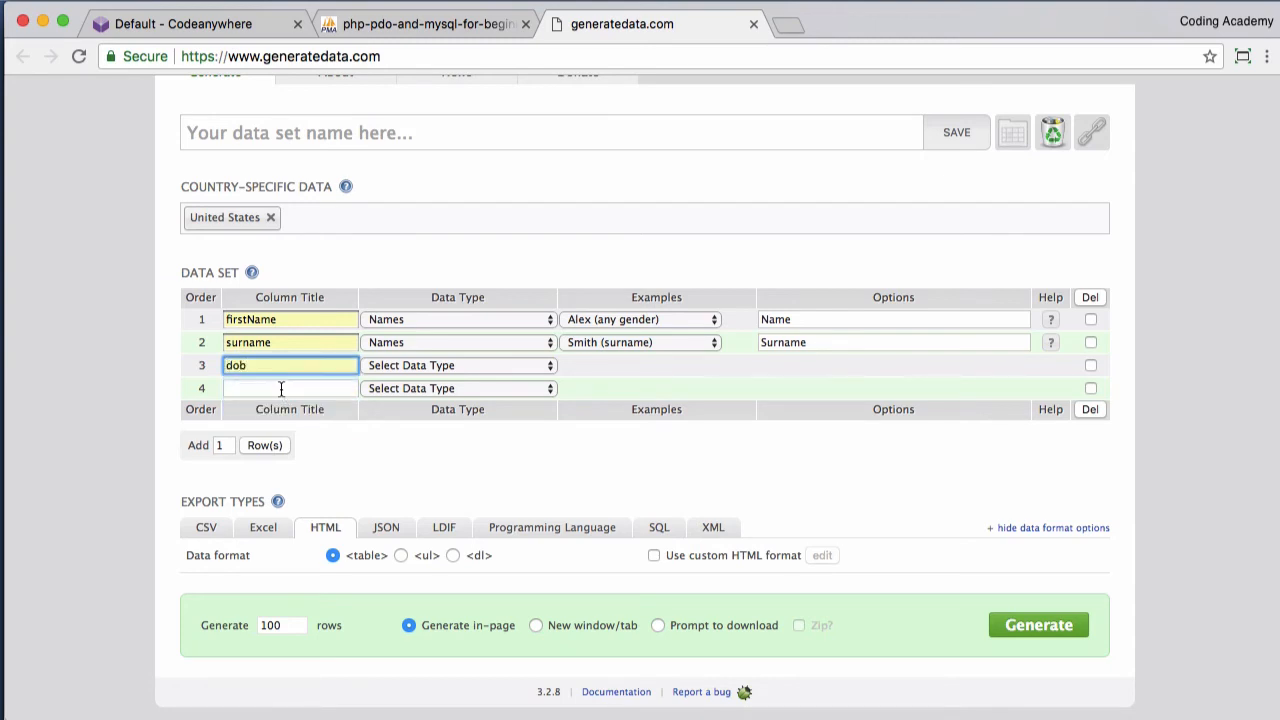
click(401, 365)
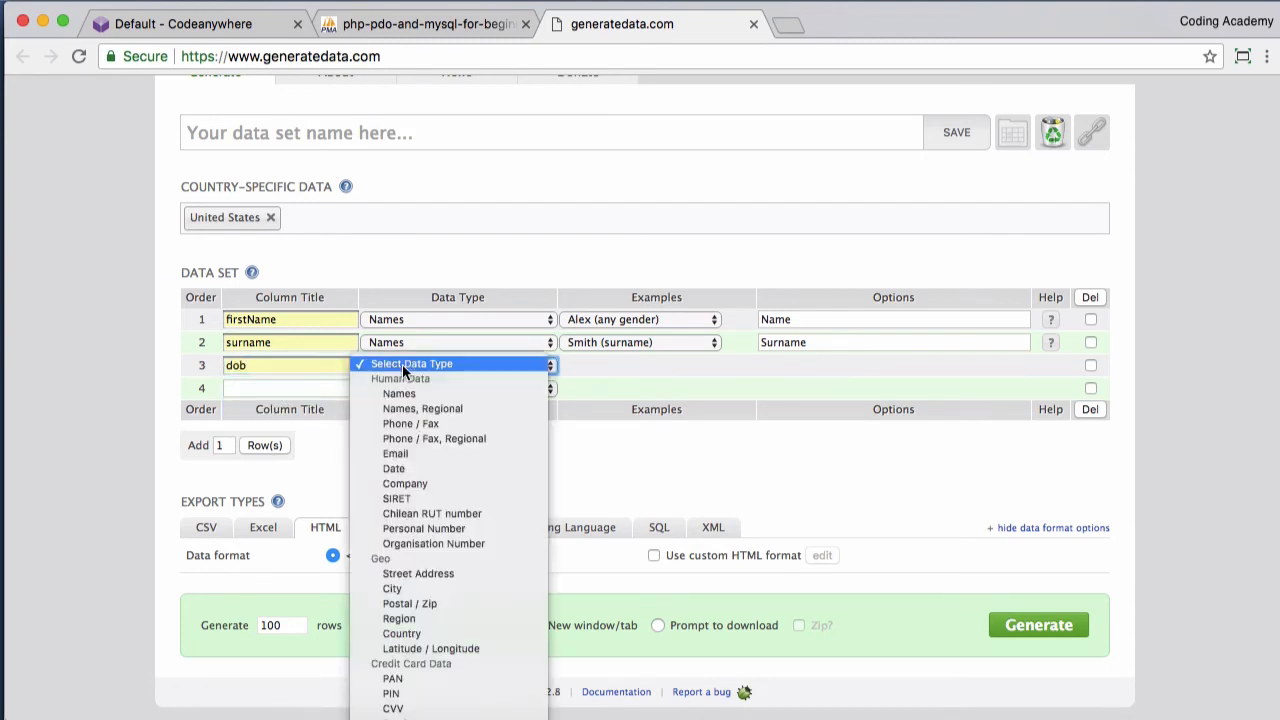
click(410, 468)
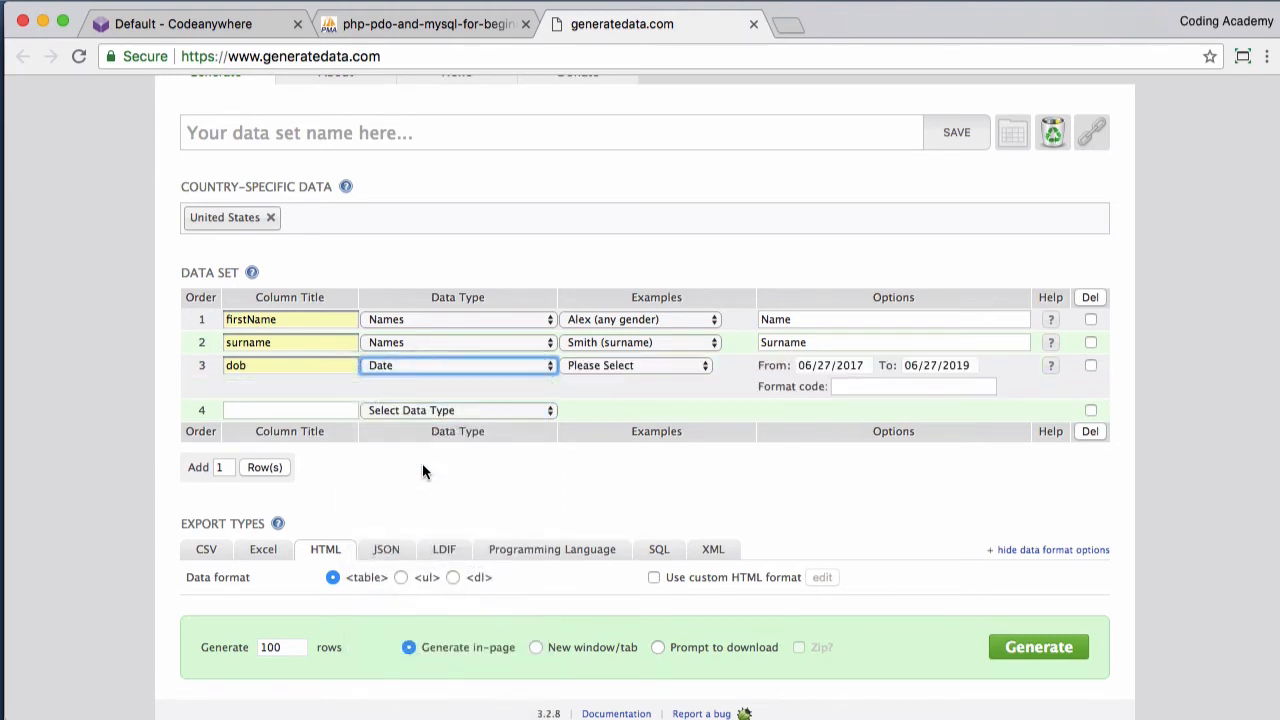
click(625, 364)
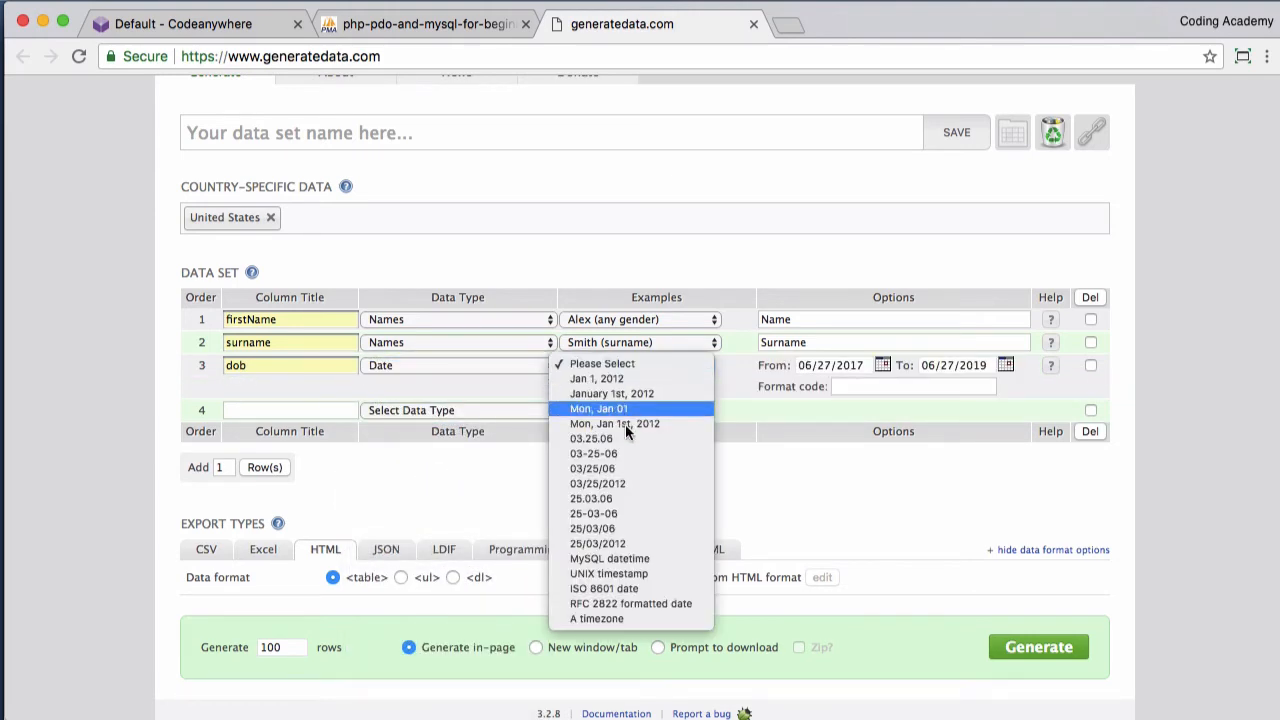
click(615, 555)
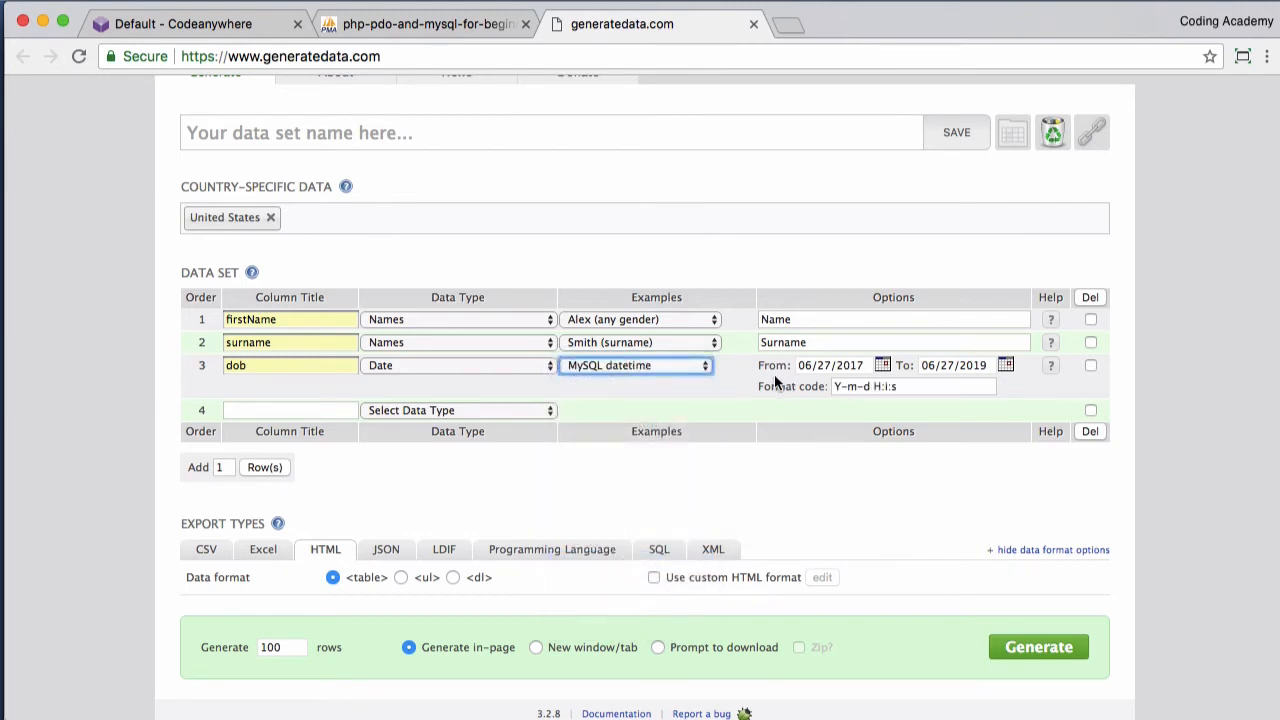
Step: Set the start of the dob column's date range to 06/20/1950
click(882, 366)
click(926, 387)
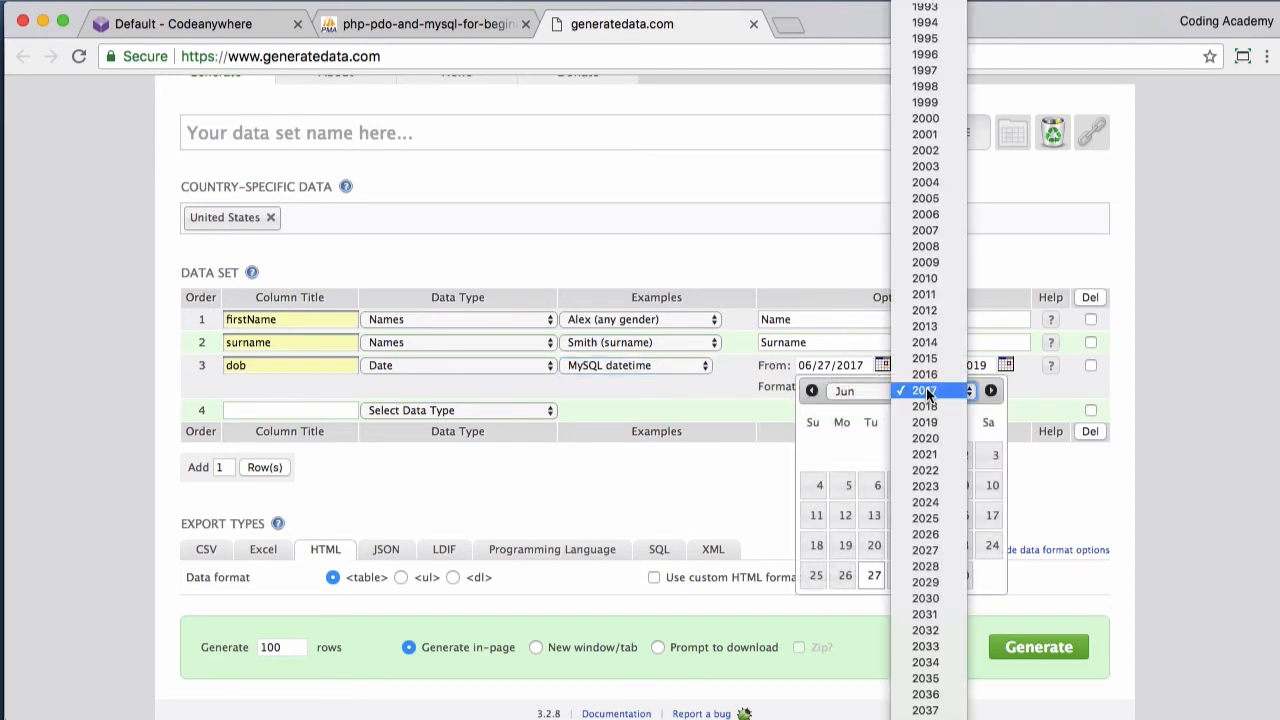
scroll(924, 274, up, 5)
scroll(924, 274, up, 5)
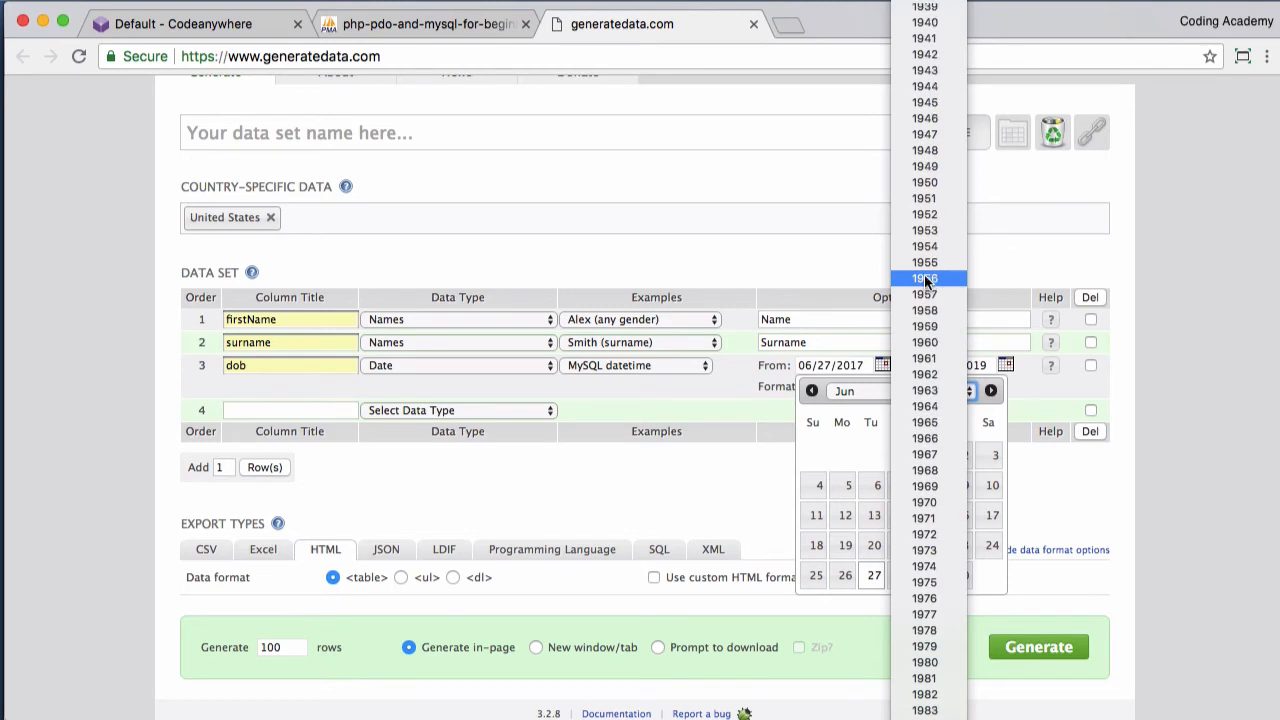
click(919, 186)
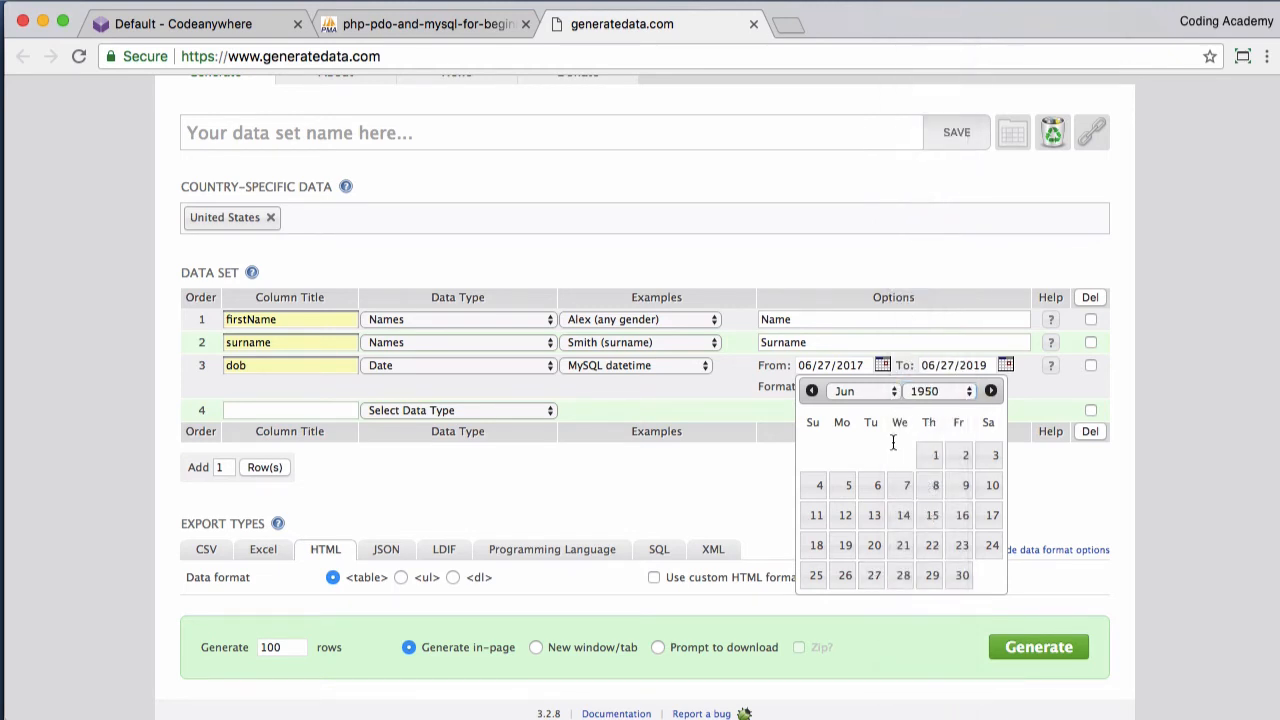
click(880, 545)
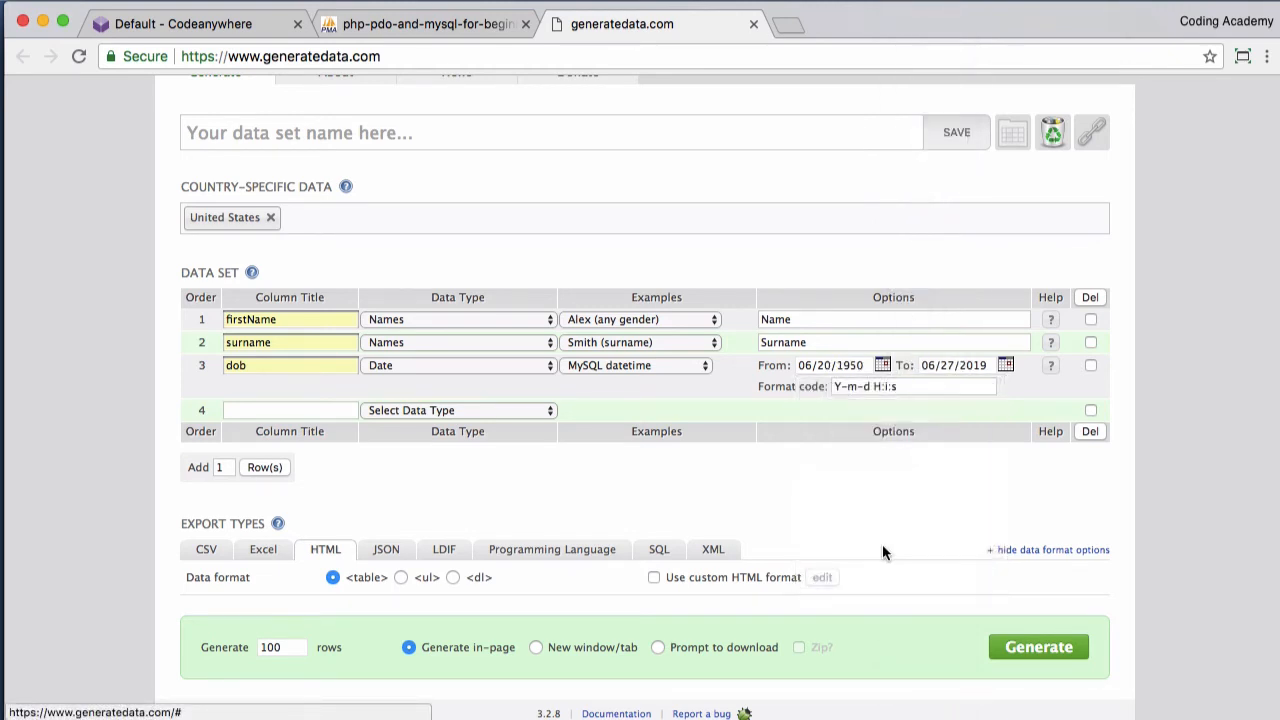
Step: Set the end of the dob column's date range to 06/16/1993
click(1005, 365)
click(1050, 391)
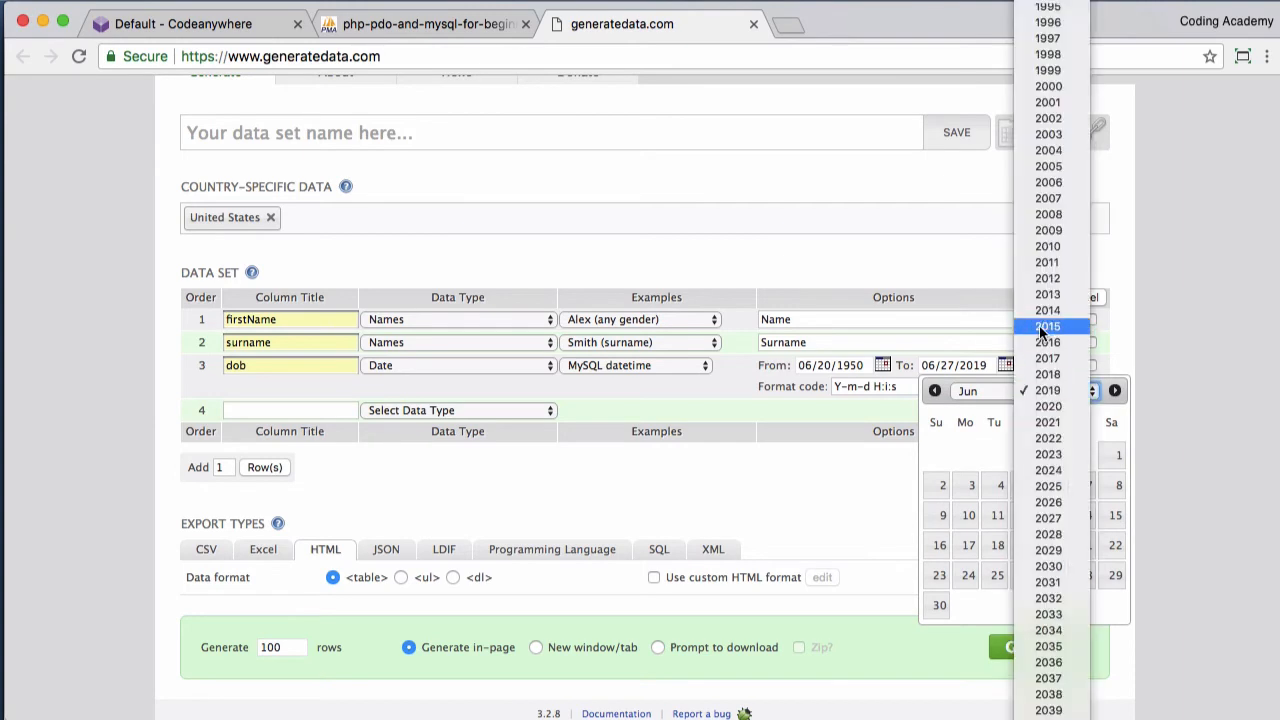
scroll(1040, 330, up, 3)
click(1034, 255)
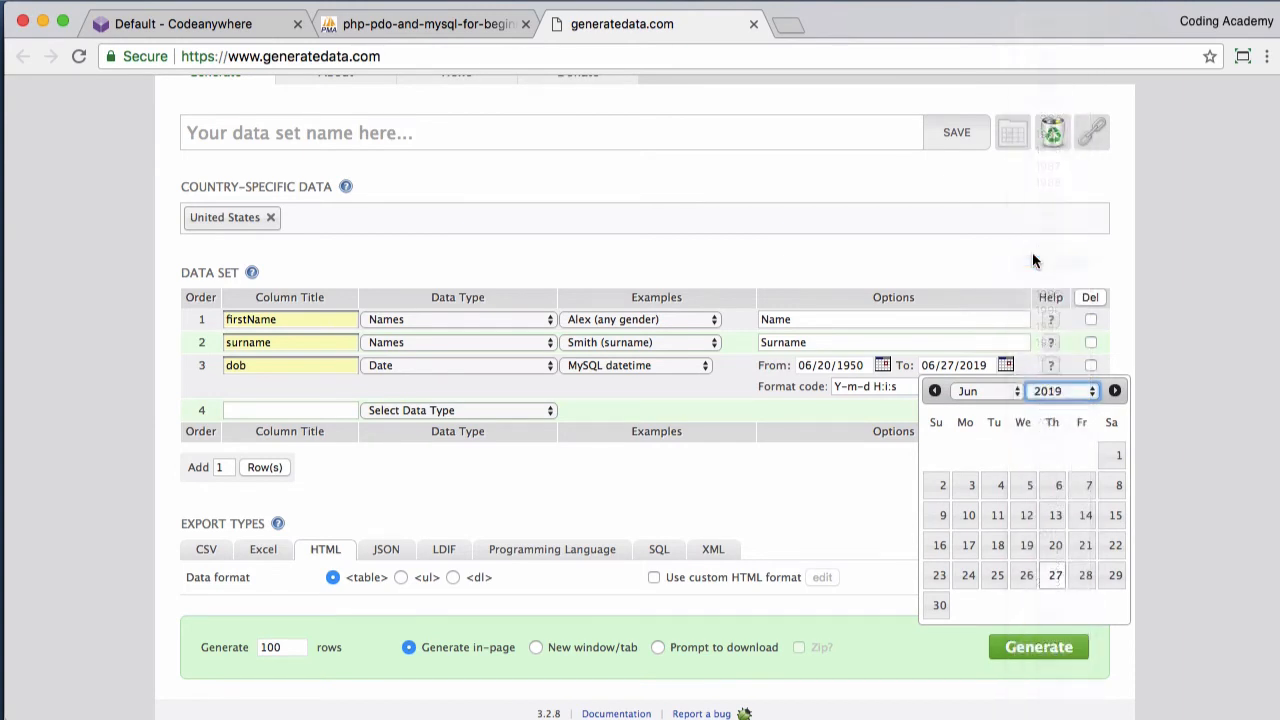
click(1025, 513)
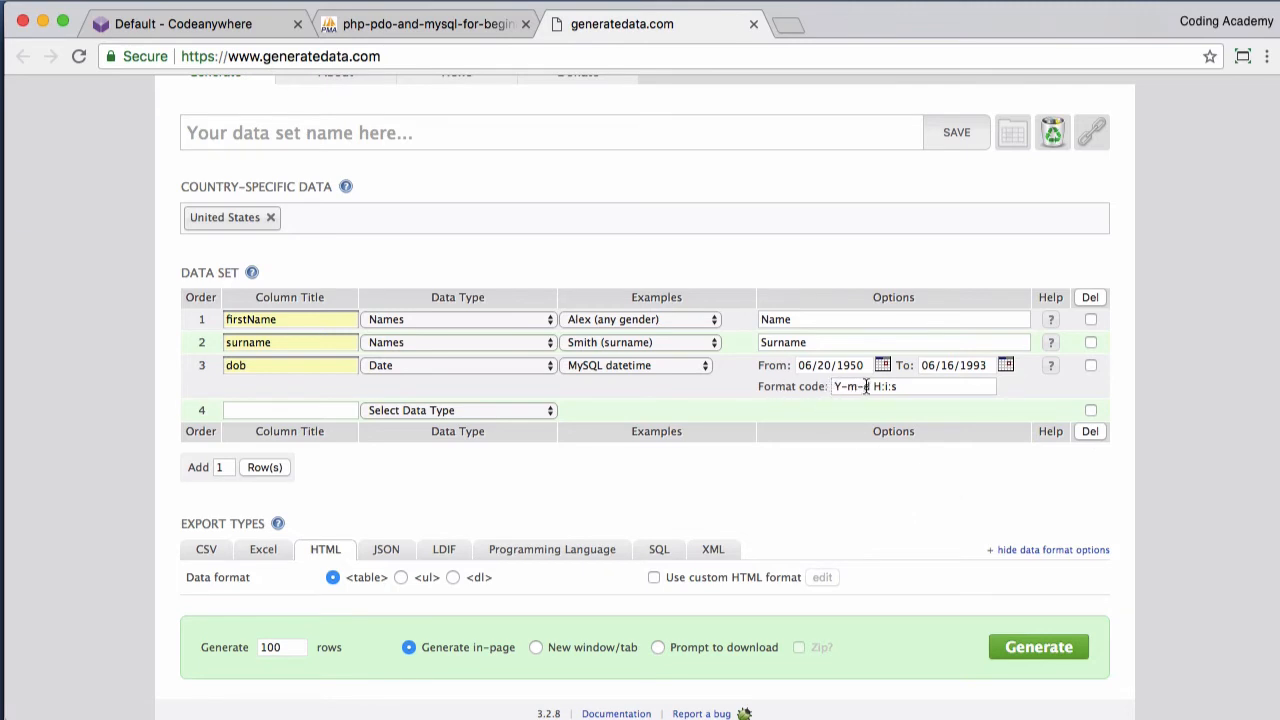
Step: Remove the time part from the dob column's format code, leaving Y-m-d
drag(868, 387, 914, 386)
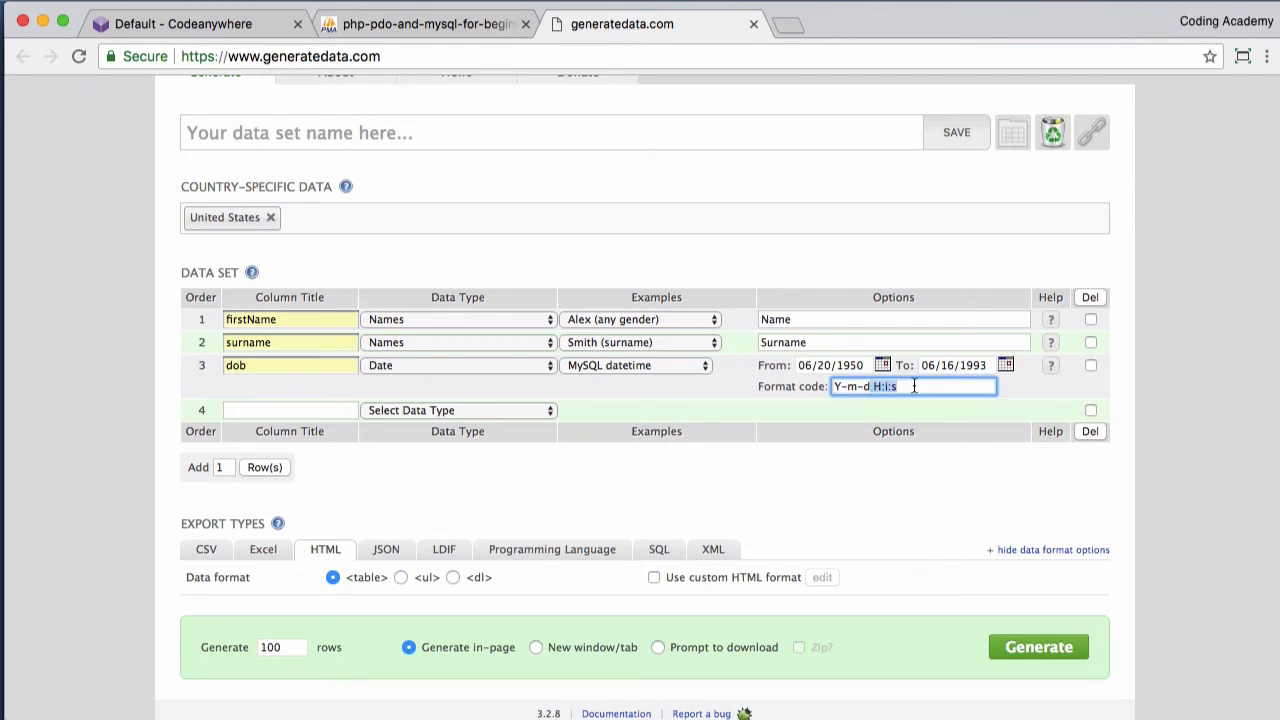
key(BackSpace)
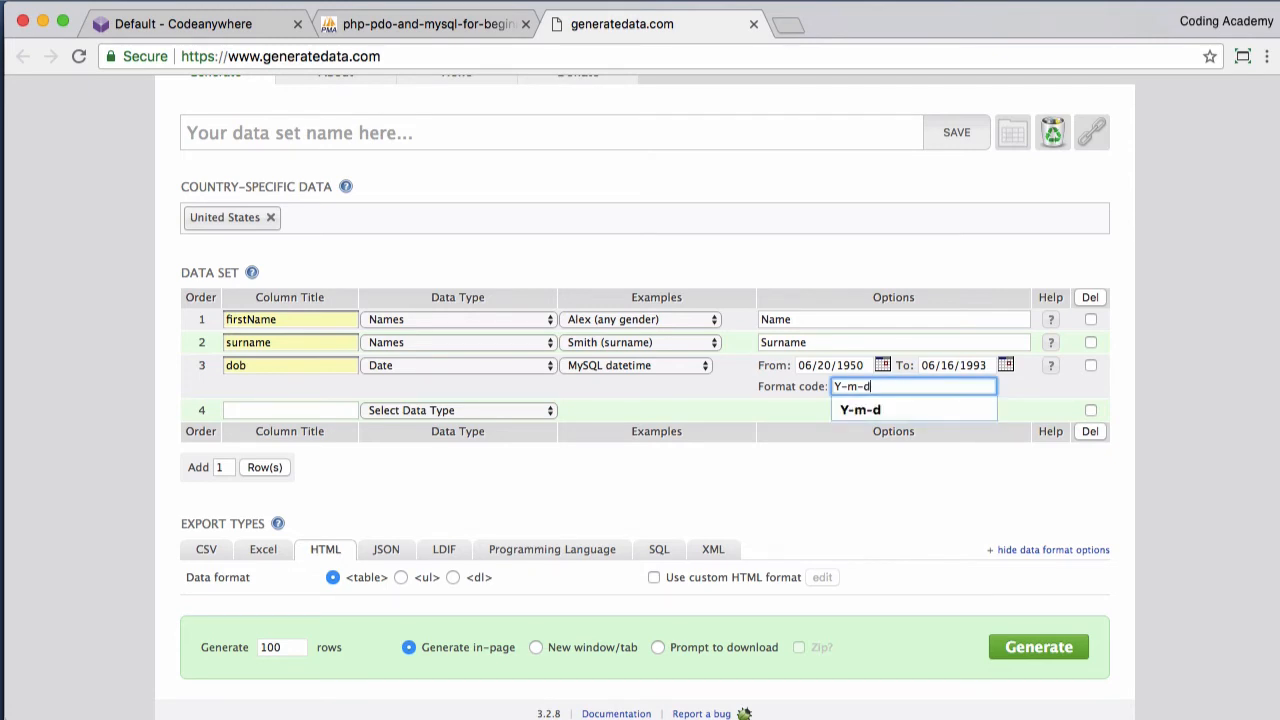
click(790, 413)
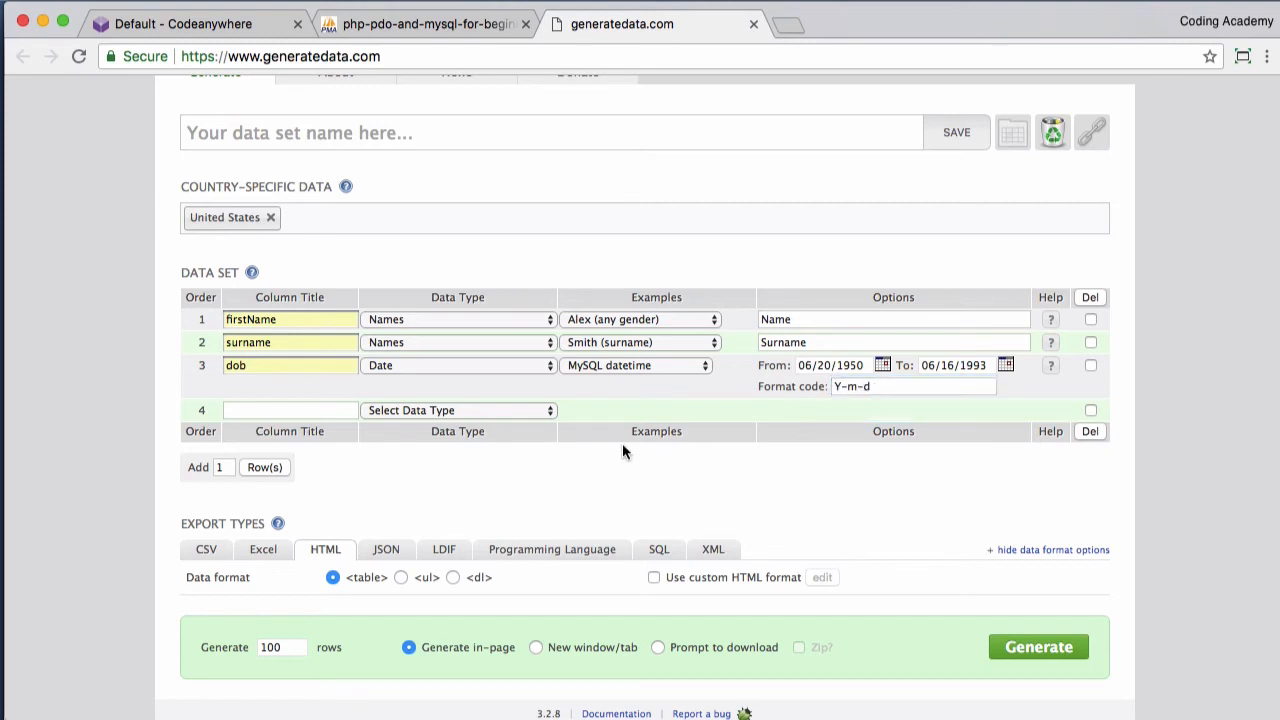
Step: Define the fourth data set column as email with data type Email
click(316, 410)
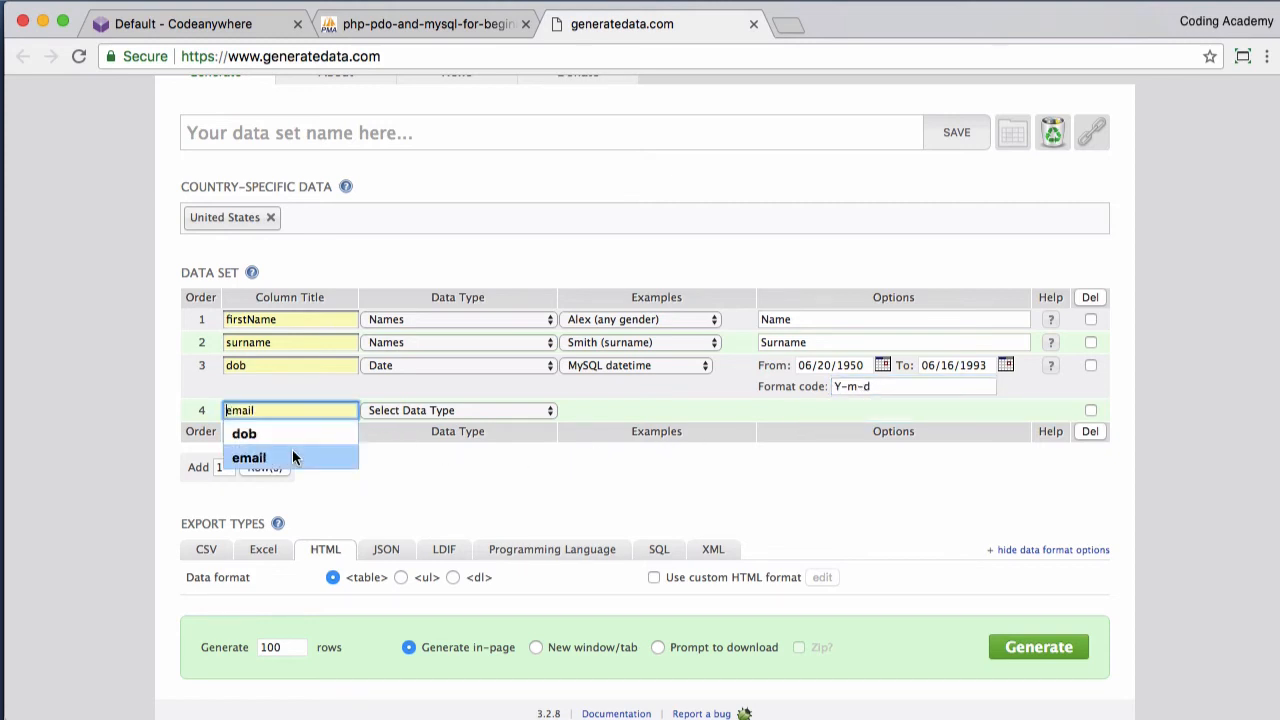
click(293, 456)
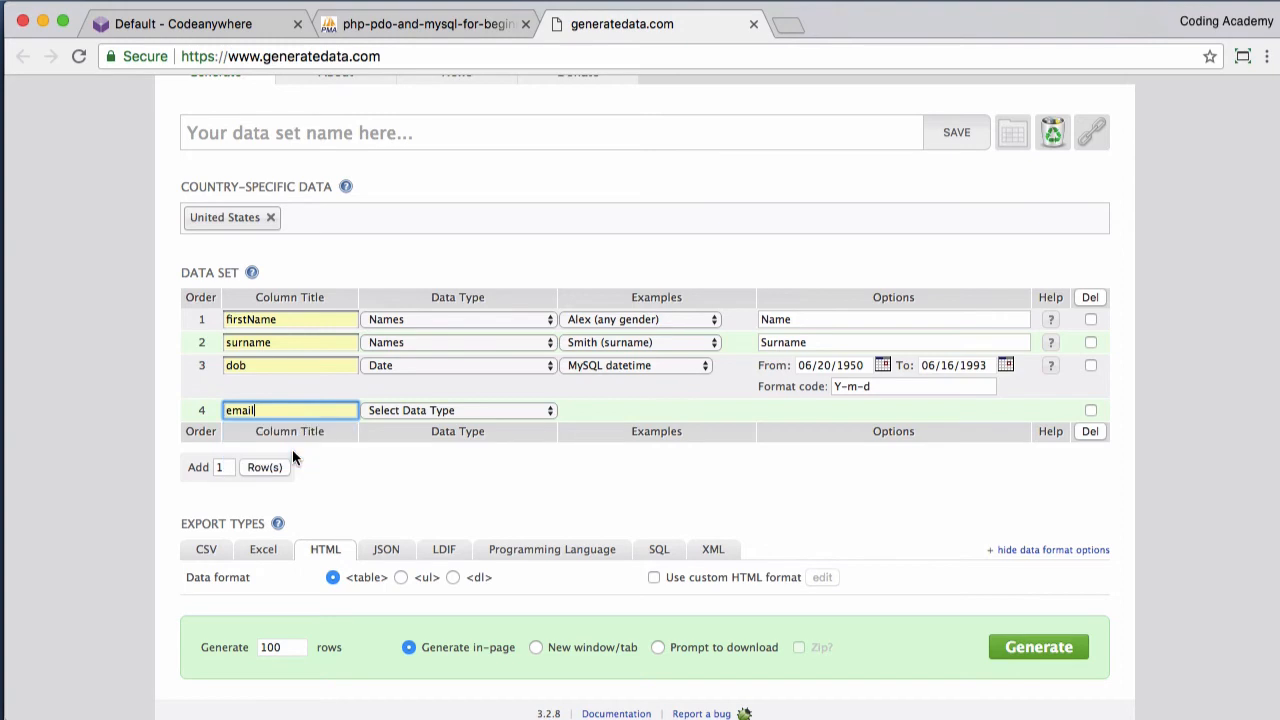
click(440, 410)
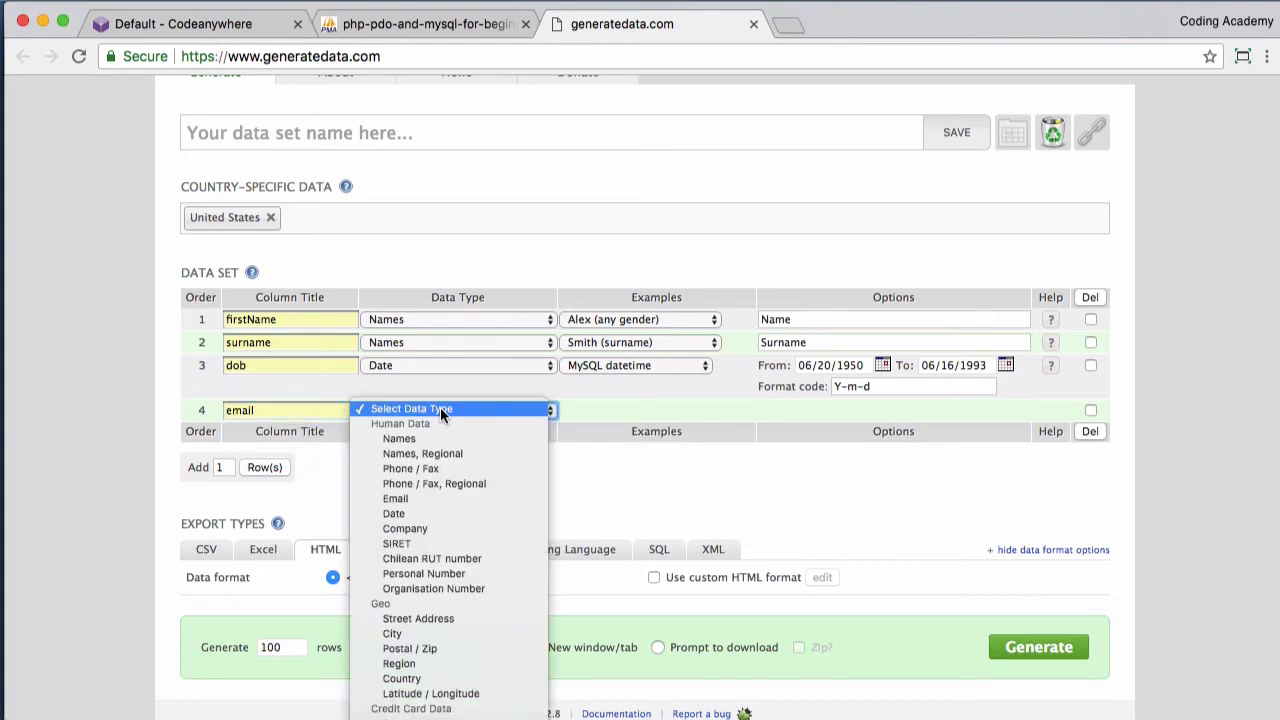
click(433, 497)
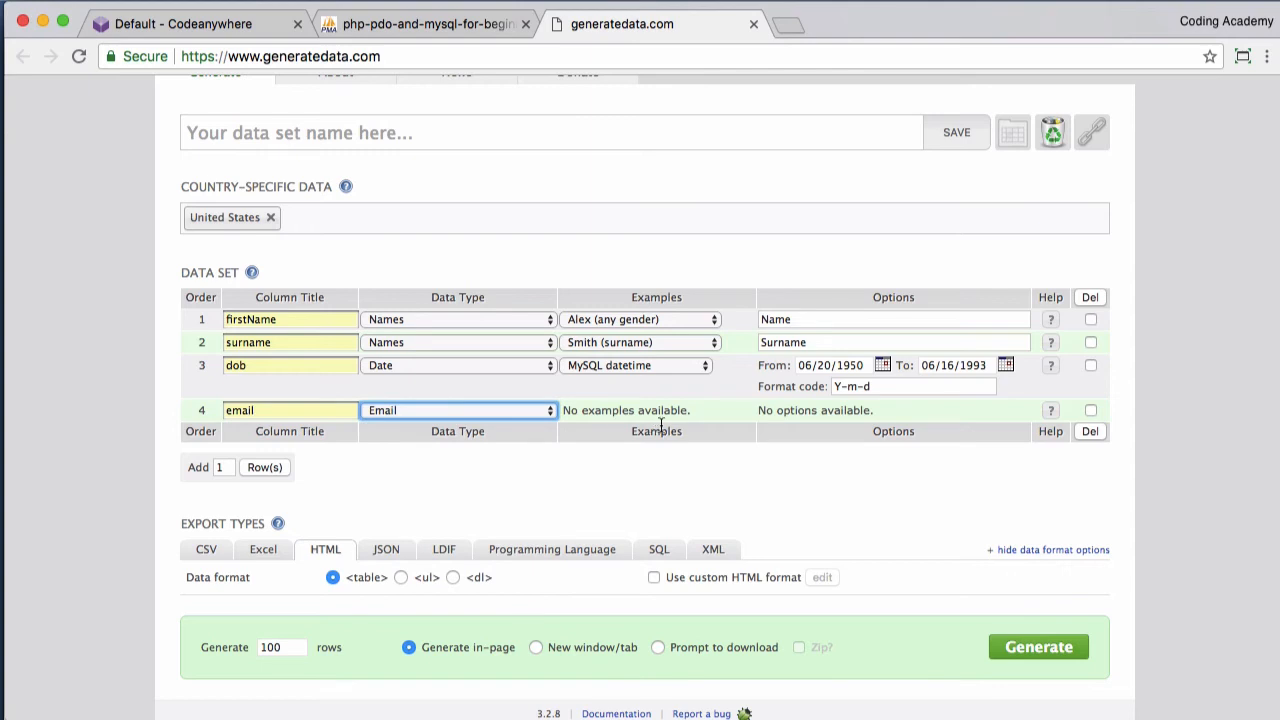
click(576, 468)
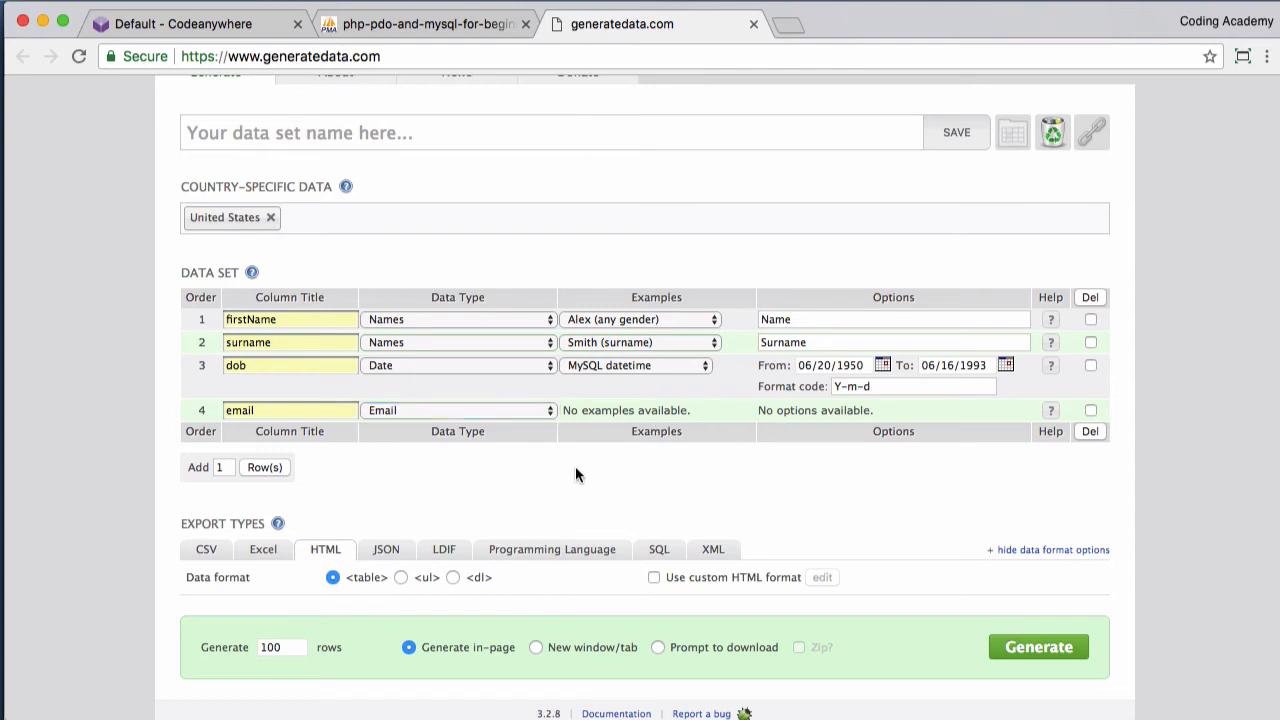
Step: Choose SQL as the export type and name the database table users
scroll(576, 468, down, 1)
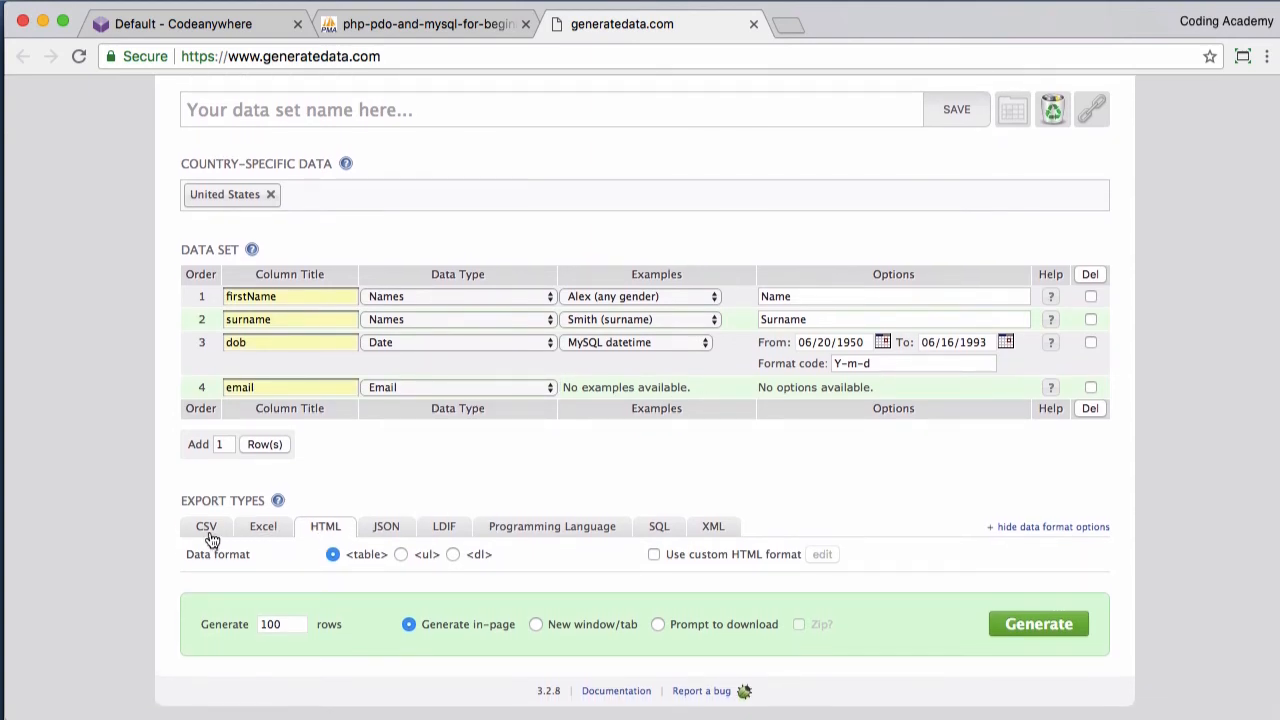
click(660, 532)
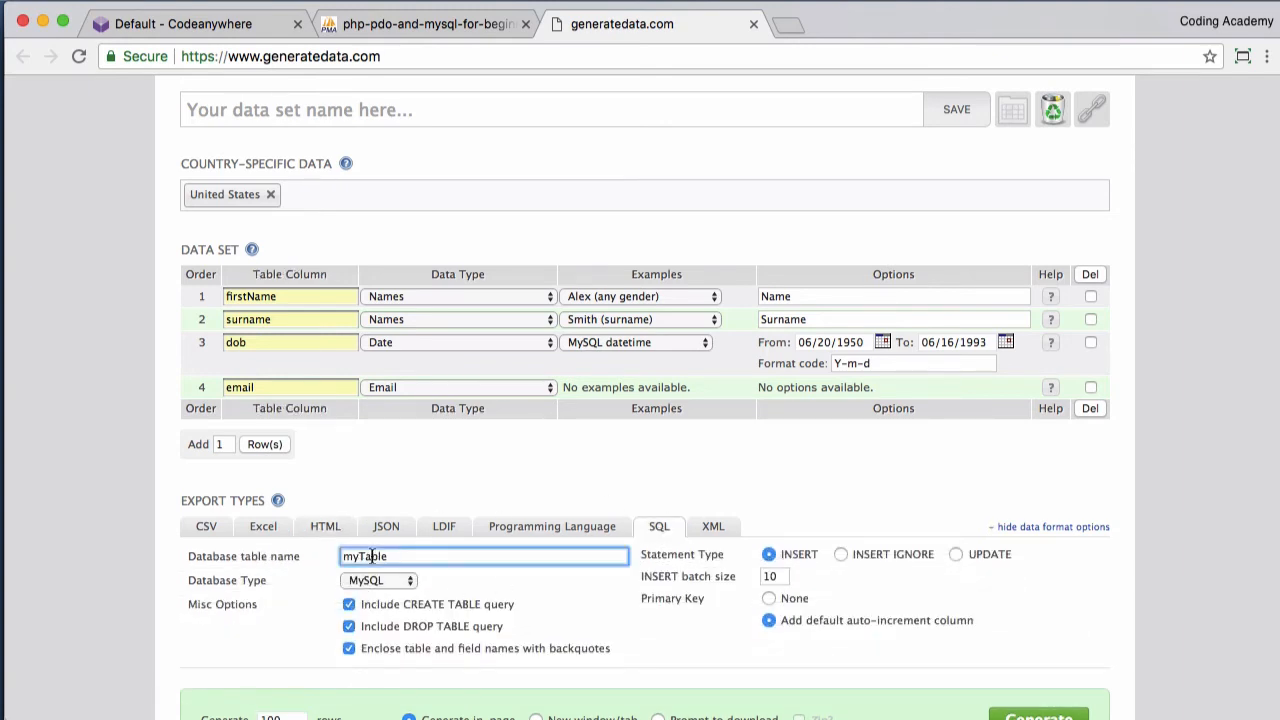
double_click(370, 556)
text(users)
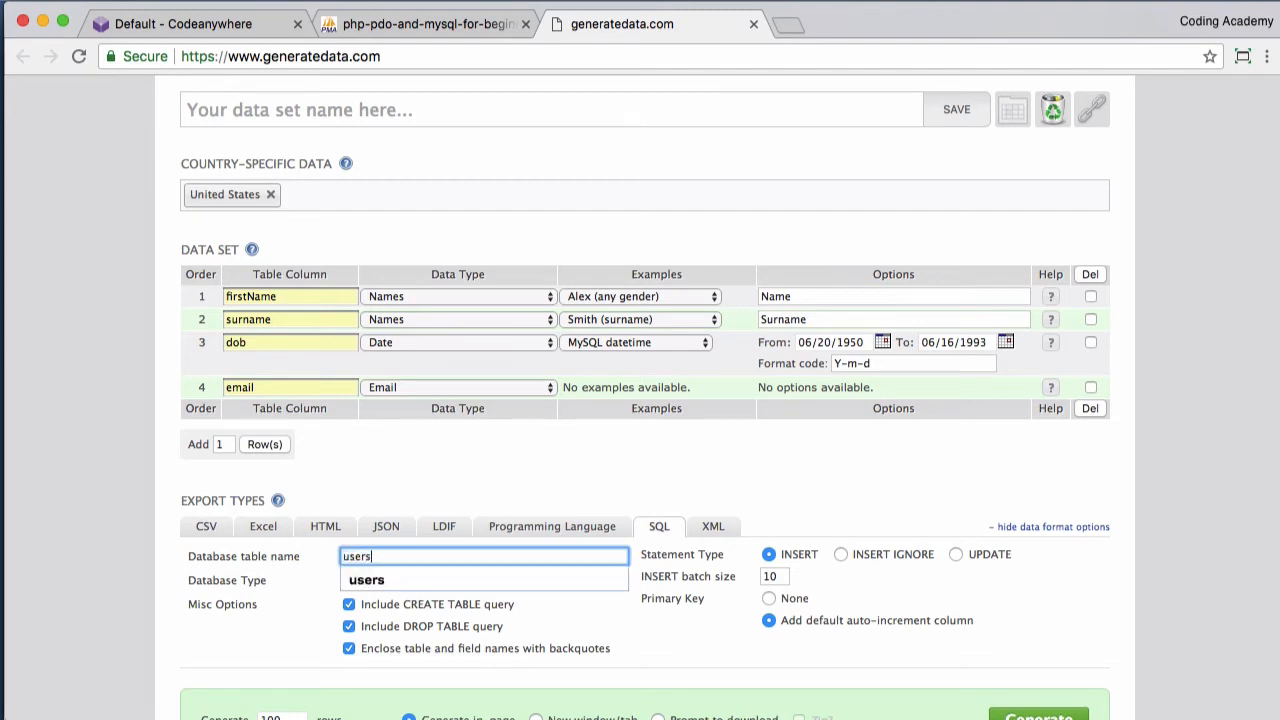
click(578, 594)
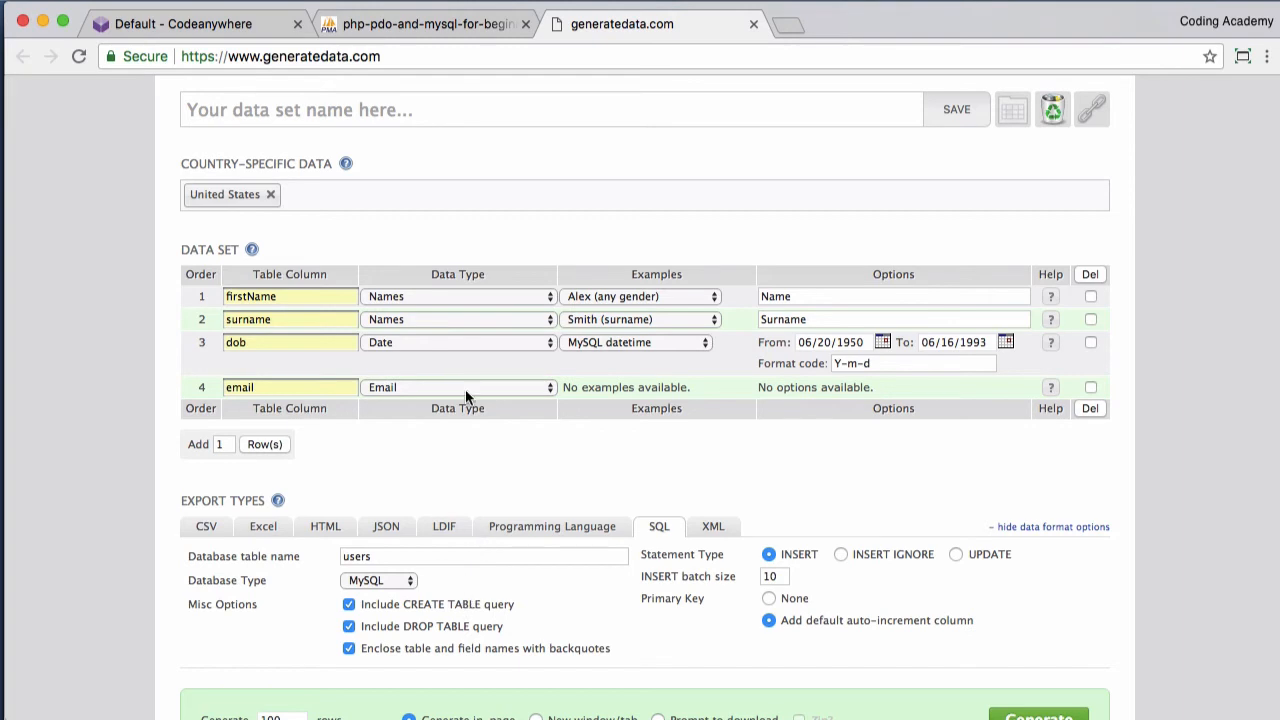
Step: Check the company database for tables in phpMyAdmin, and back on generatedata.com exclude the DROP TABLE query from the SQL export
click(431, 23)
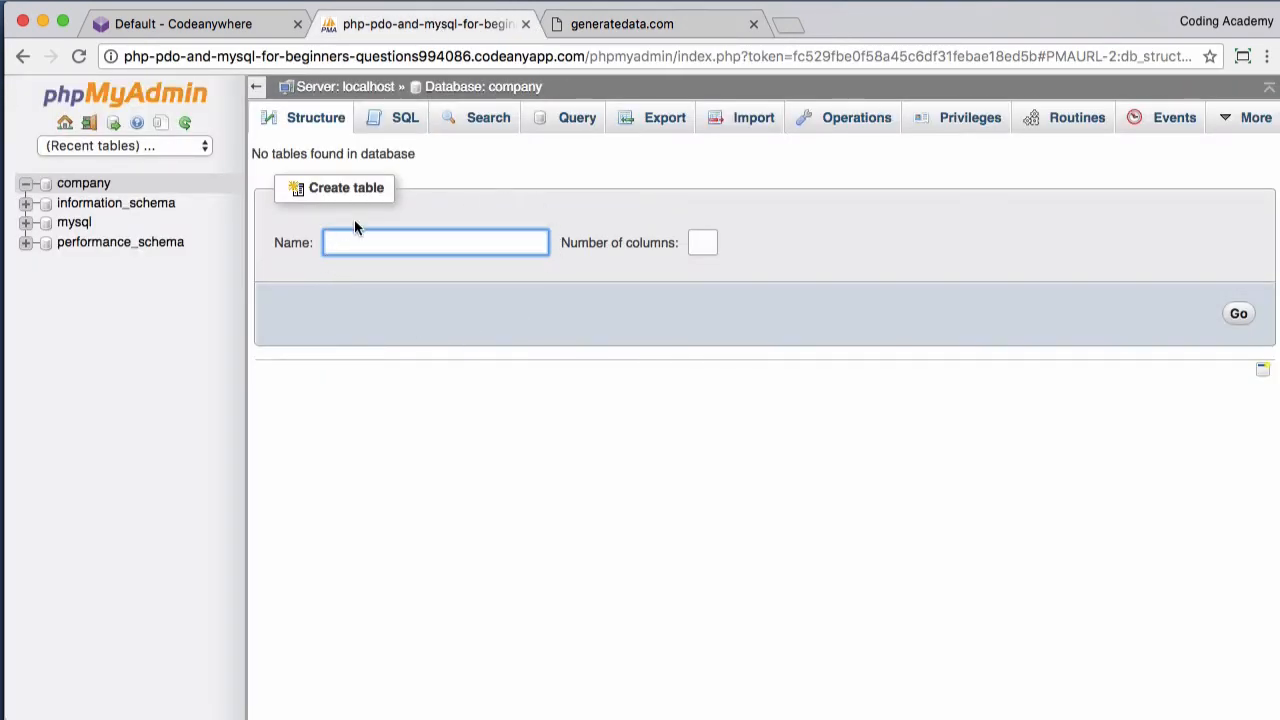
click(614, 26)
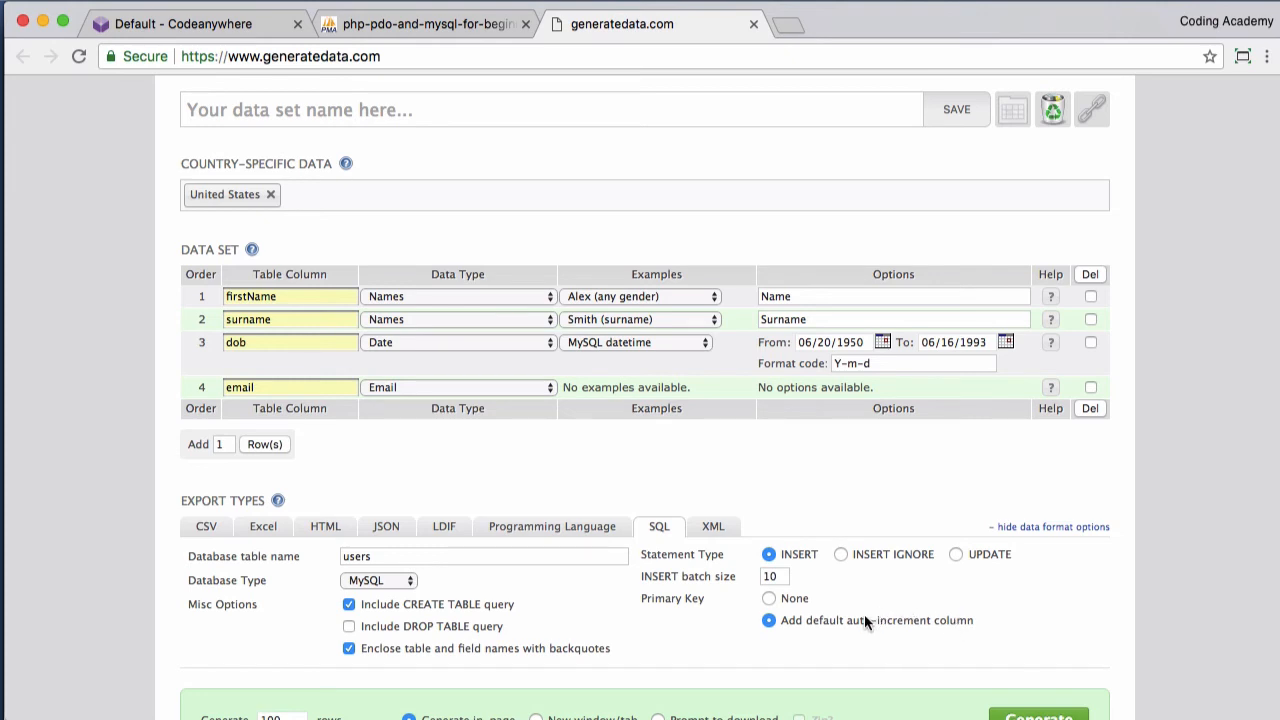
scroll(866, 621, down, 3)
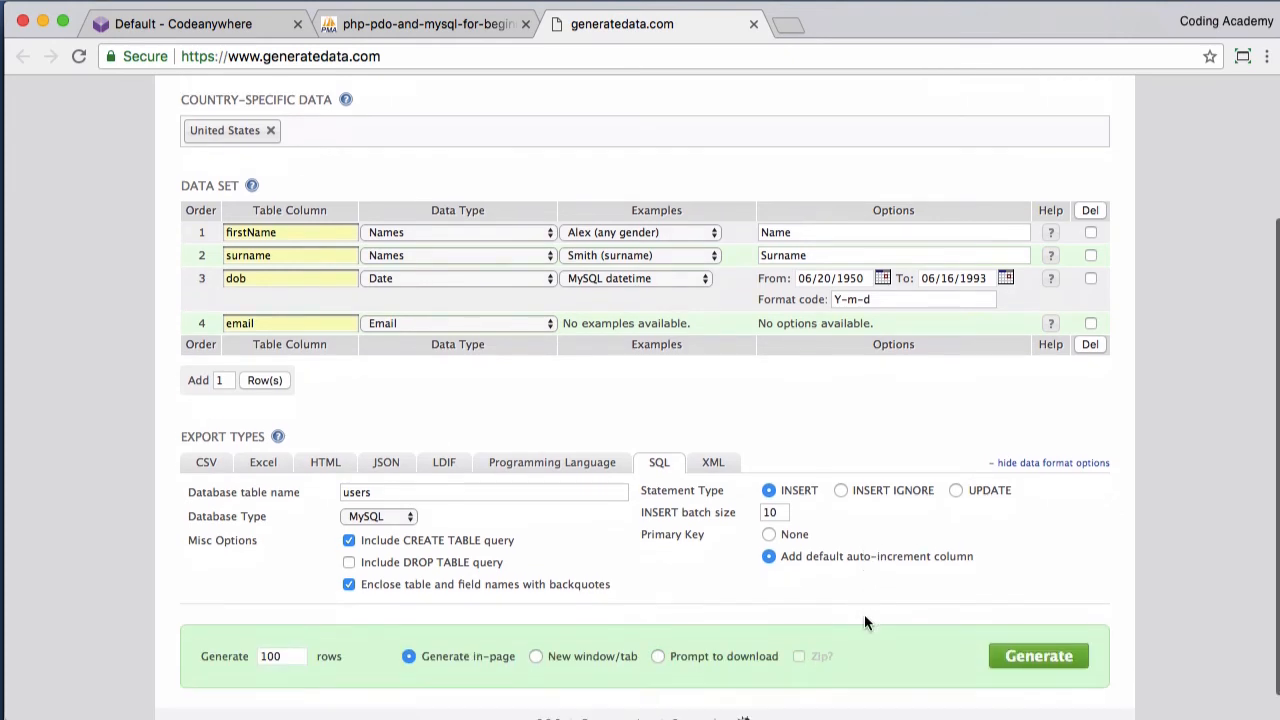
scroll(864, 614, down, 1)
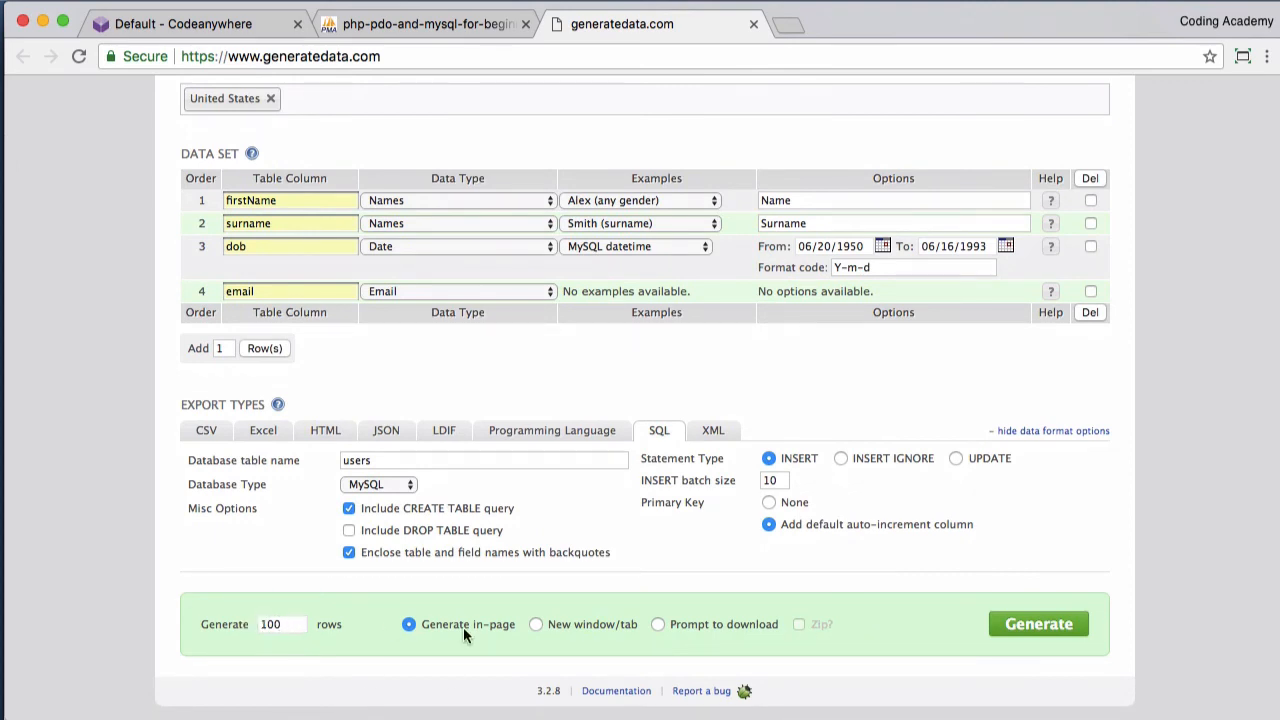
Step: Generate the 100 rows of users data as a downloadable SQL file, without zipping it
click(658, 624)
click(1040, 624)
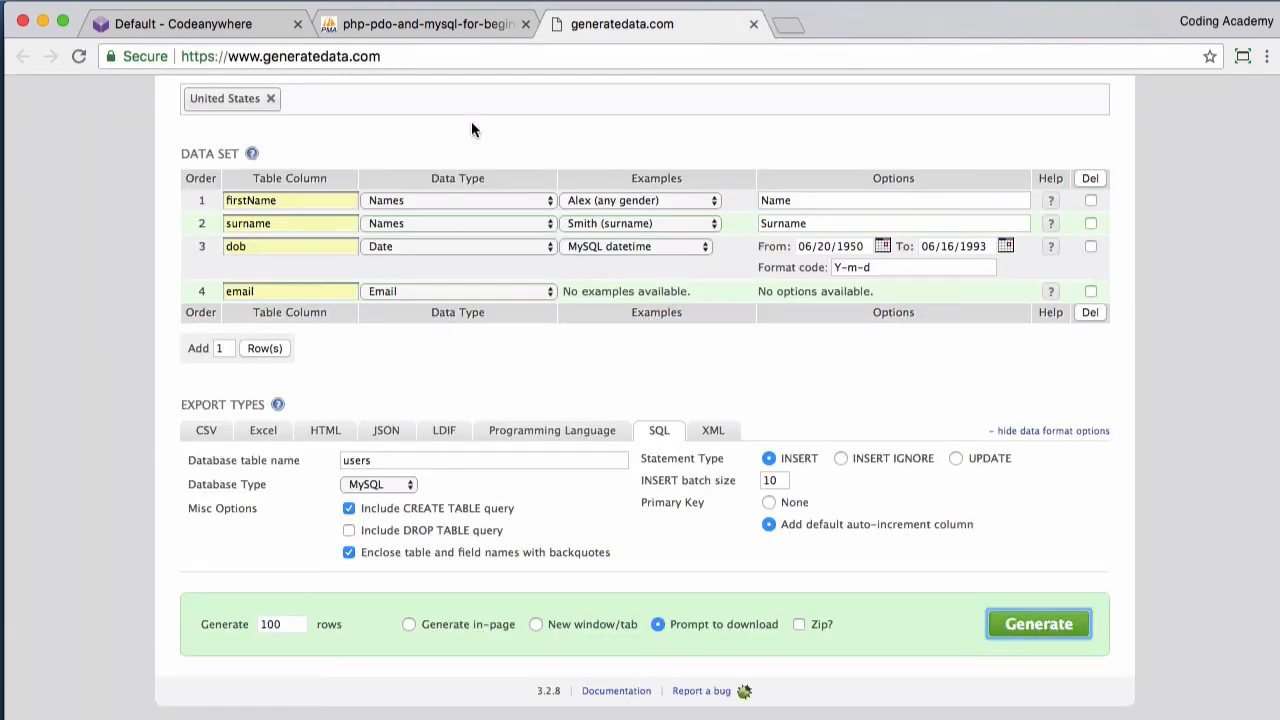
Step: Switch to phpMyAdmin and import dataJun-27-2018.sql from Downloads into the company database in SQL format with utf-8 encoding
click(428, 26)
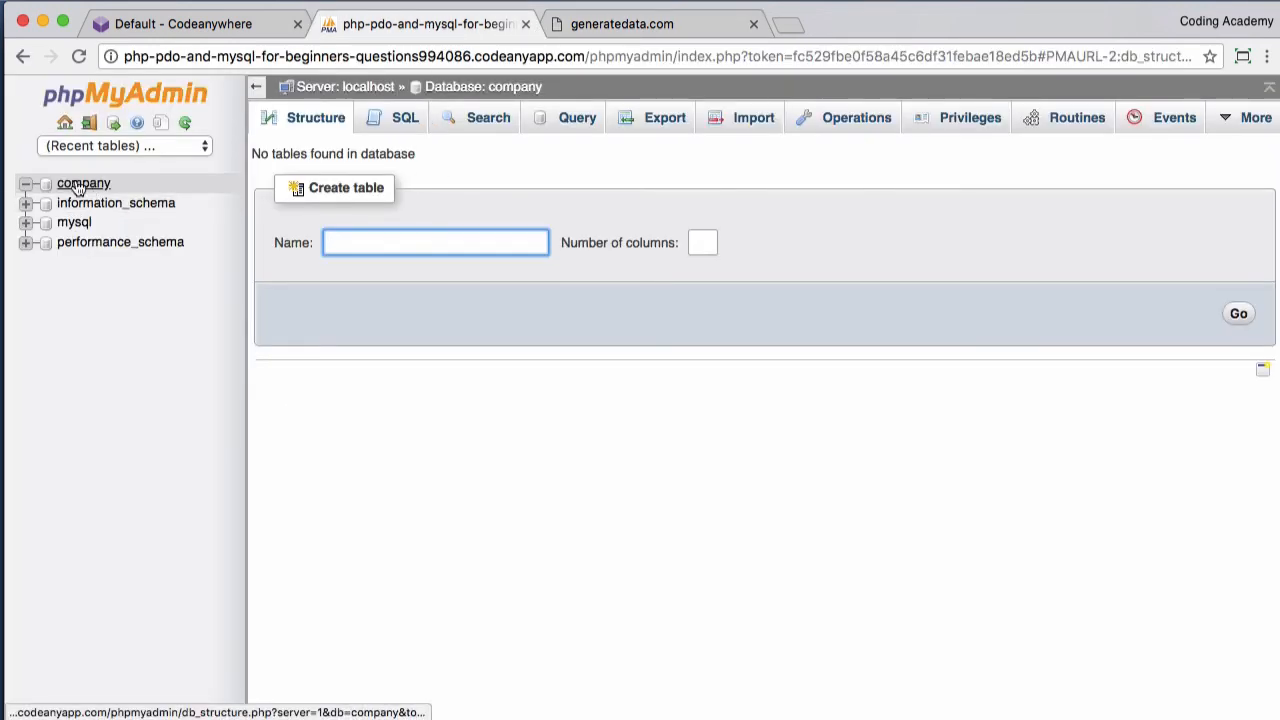
click(756, 118)
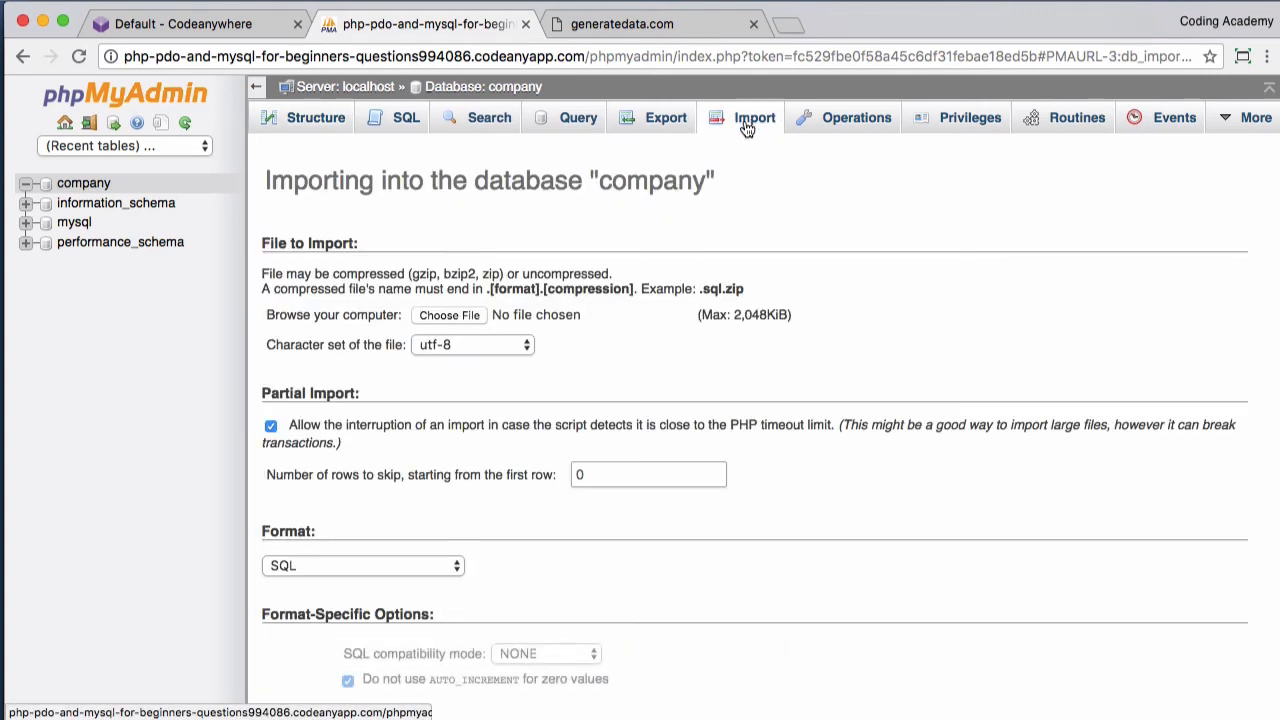
scroll(503, 279, down, 2)
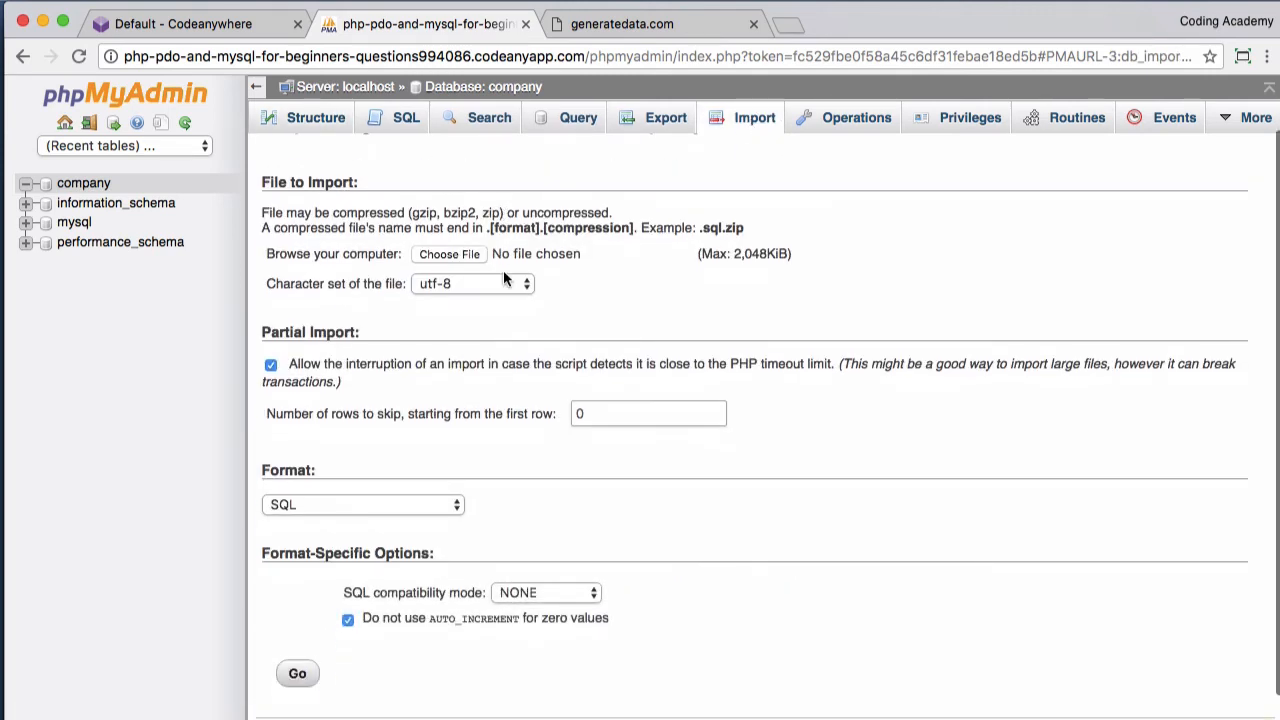
click(446, 255)
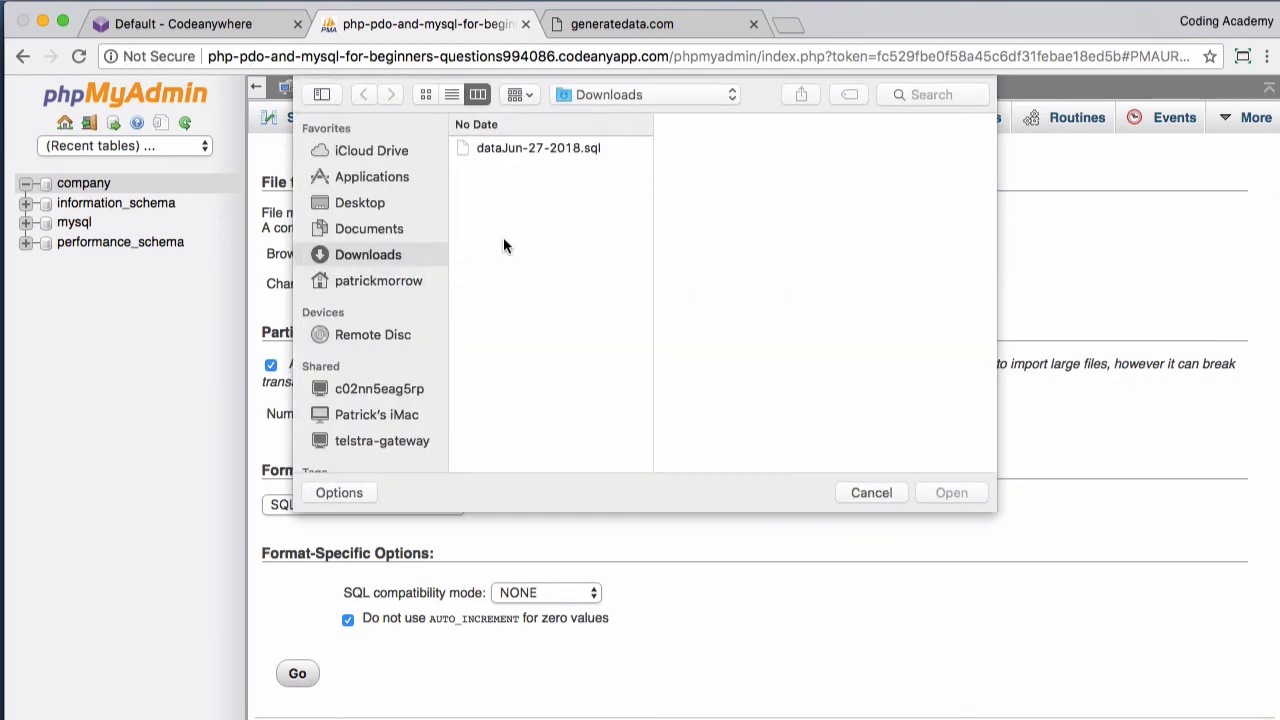
double_click(510, 148)
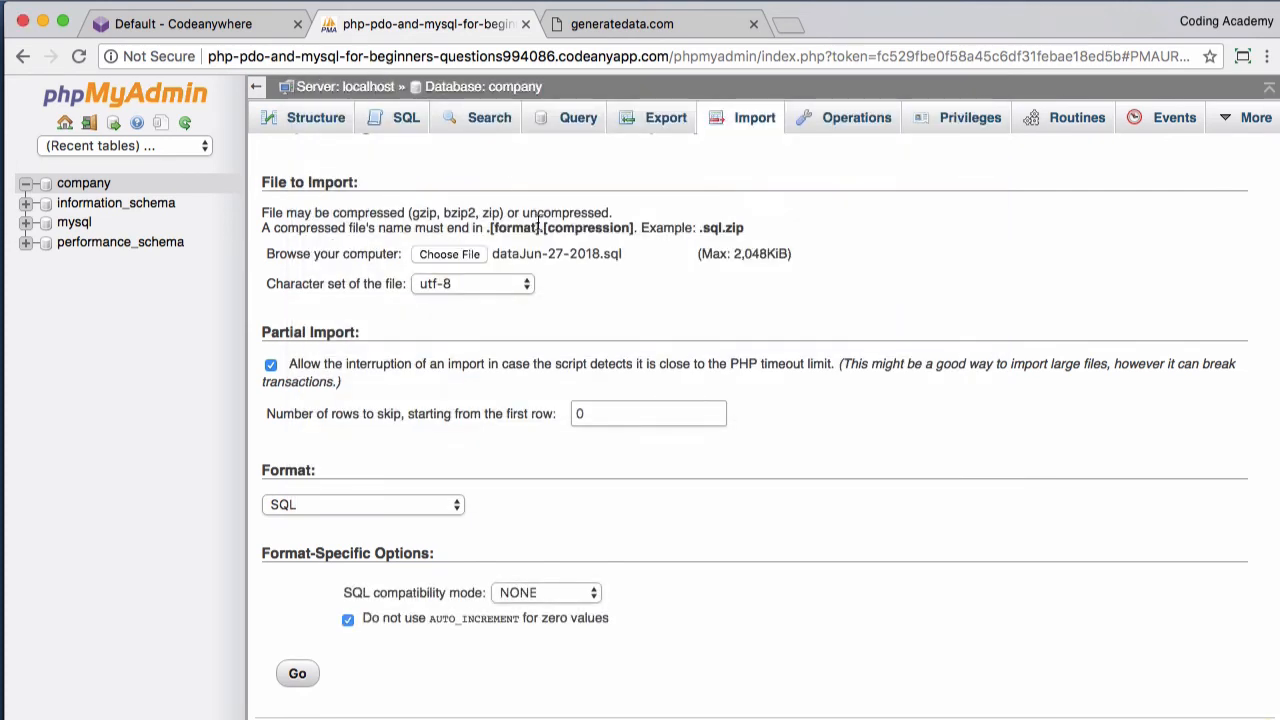
scroll(370, 225, down, 1)
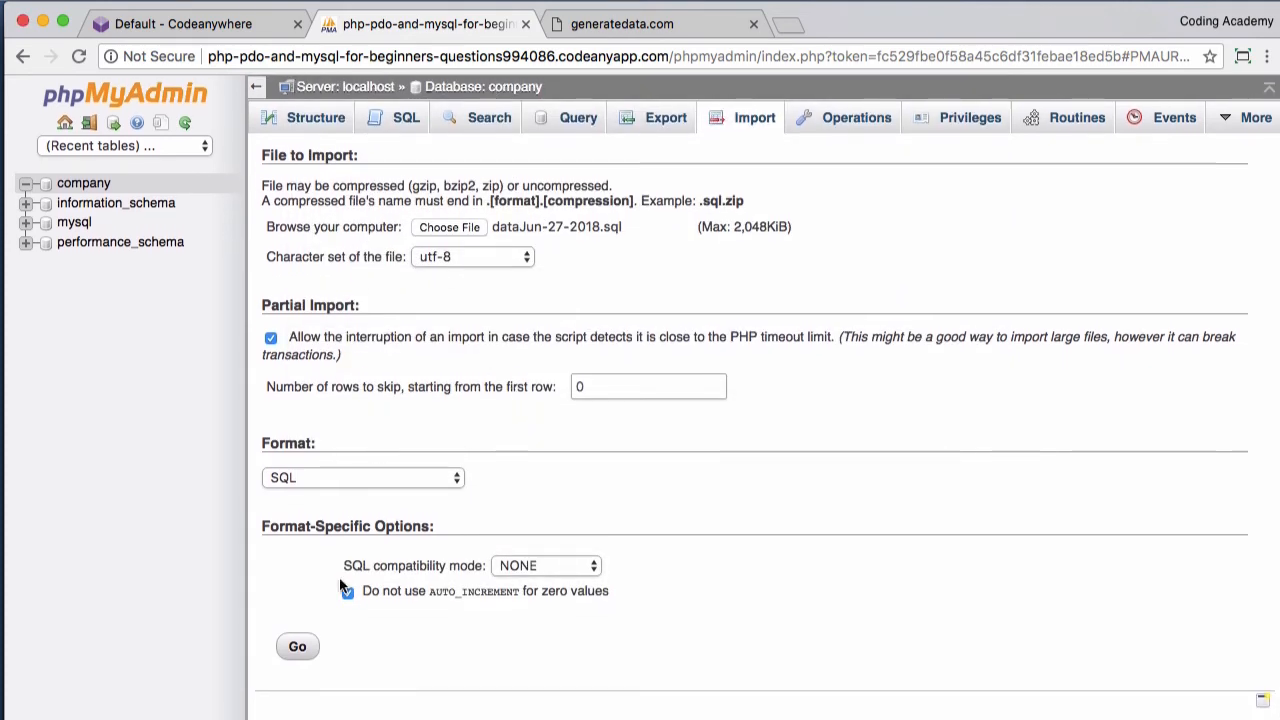
click(301, 647)
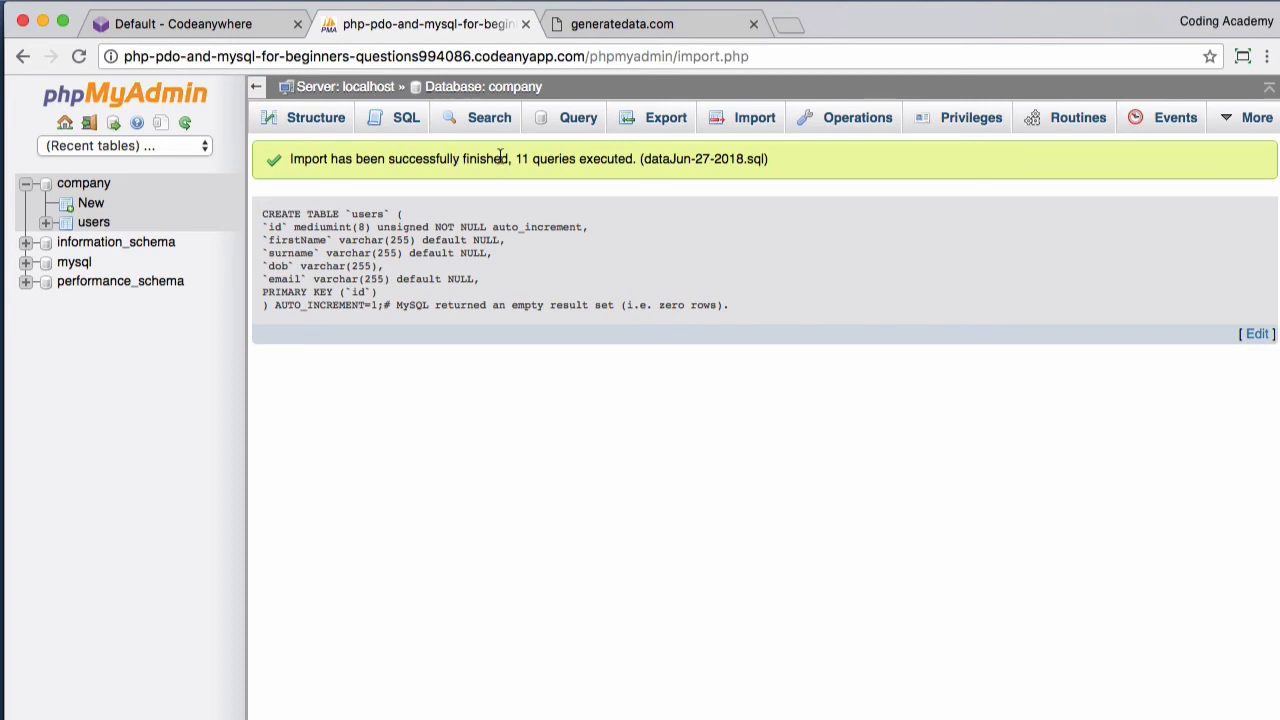
Step: Browse the users table in the company database and look through its imported records
click(93, 223)
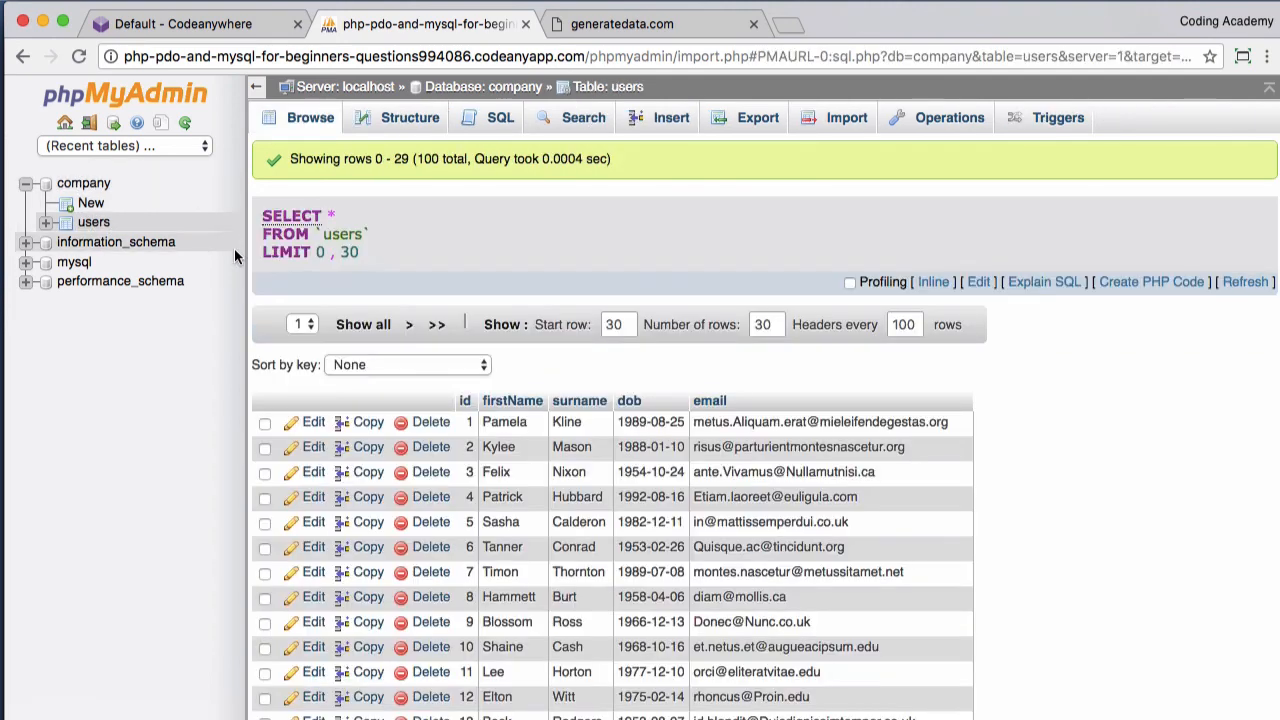
scroll(431, 288, down, 3)
scroll(431, 288, down, 5)
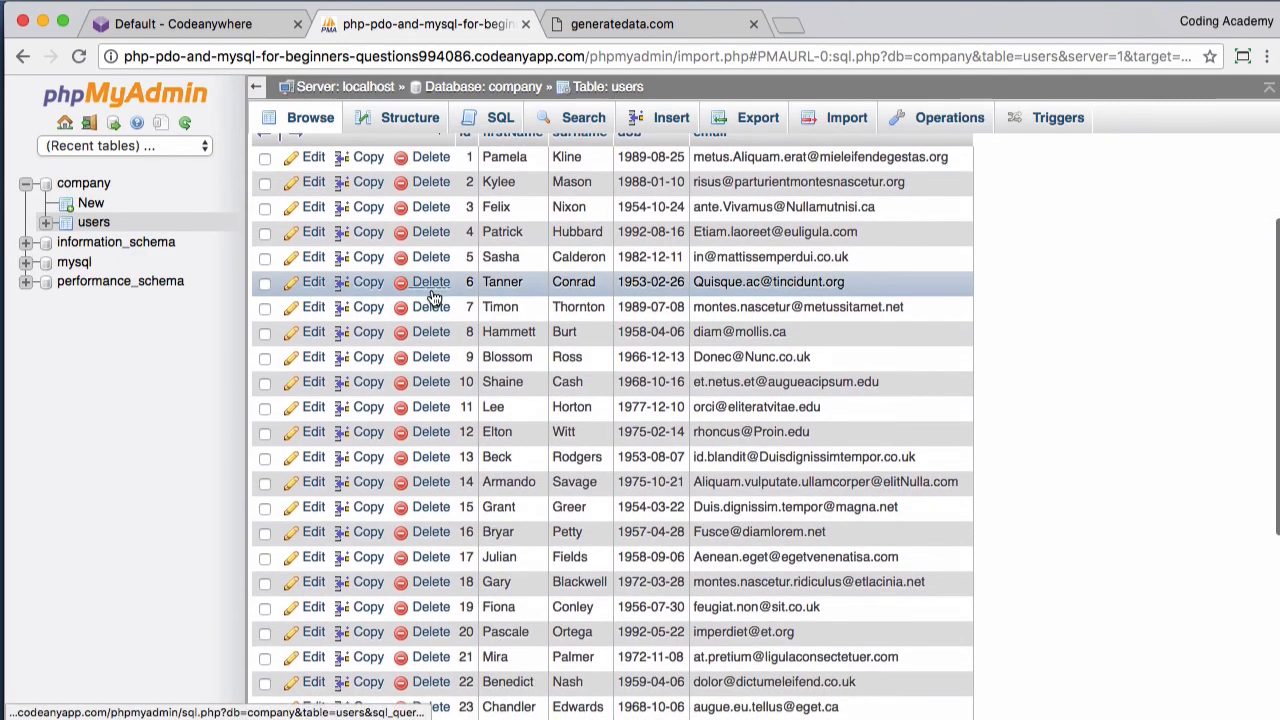
scroll(431, 288, up, 4)
scroll(431, 288, up, 5)
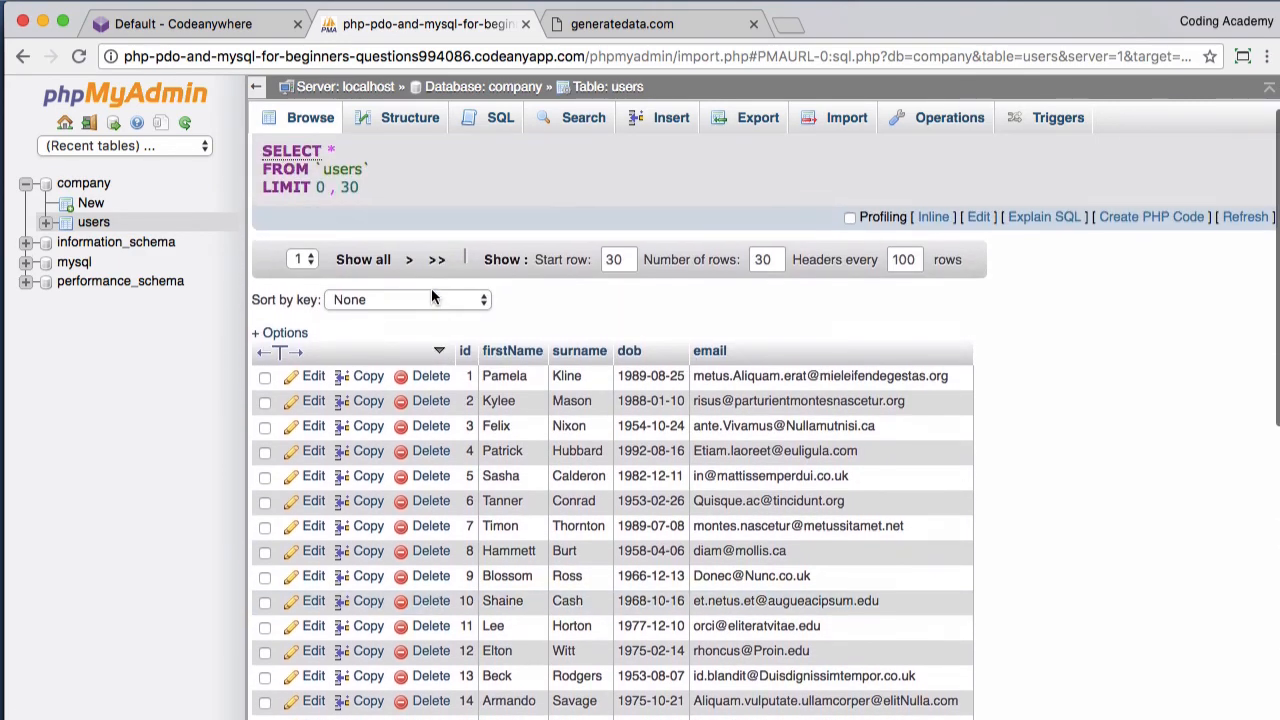